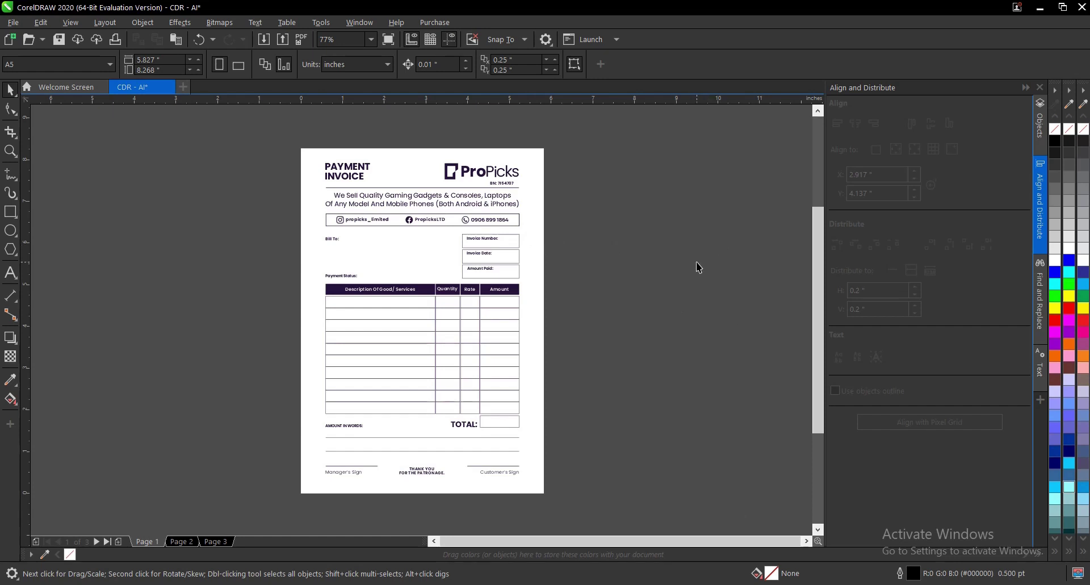
- Review the icon and purple design pages, then return to the invoice on page 1
{"action": "left_click", "coordinate": [182, 541]}
{"action": "left_click", "coordinate": [215, 541]}
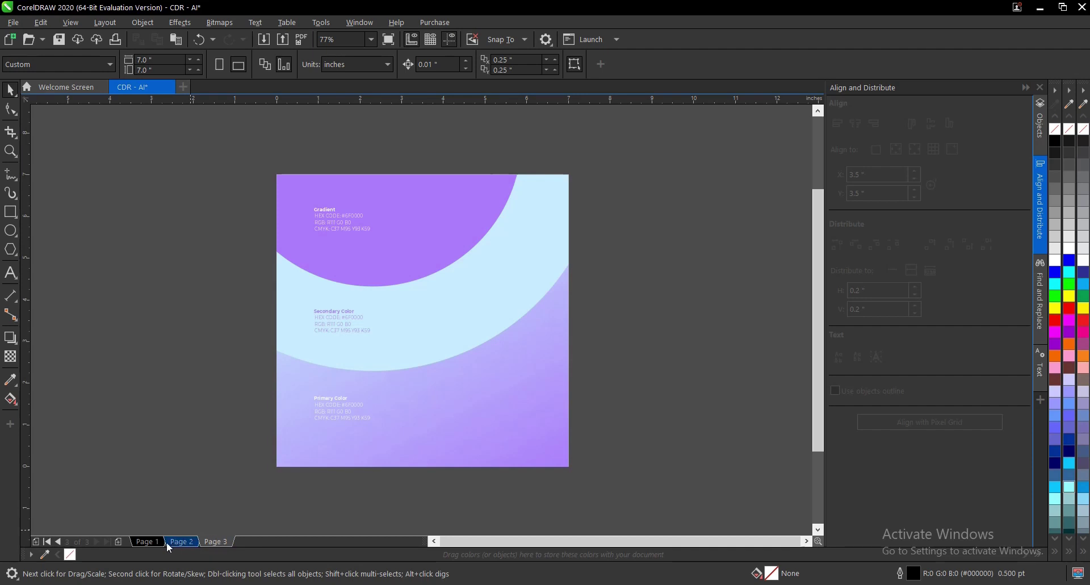
{"action": "left_click", "coordinate": [146, 541]}
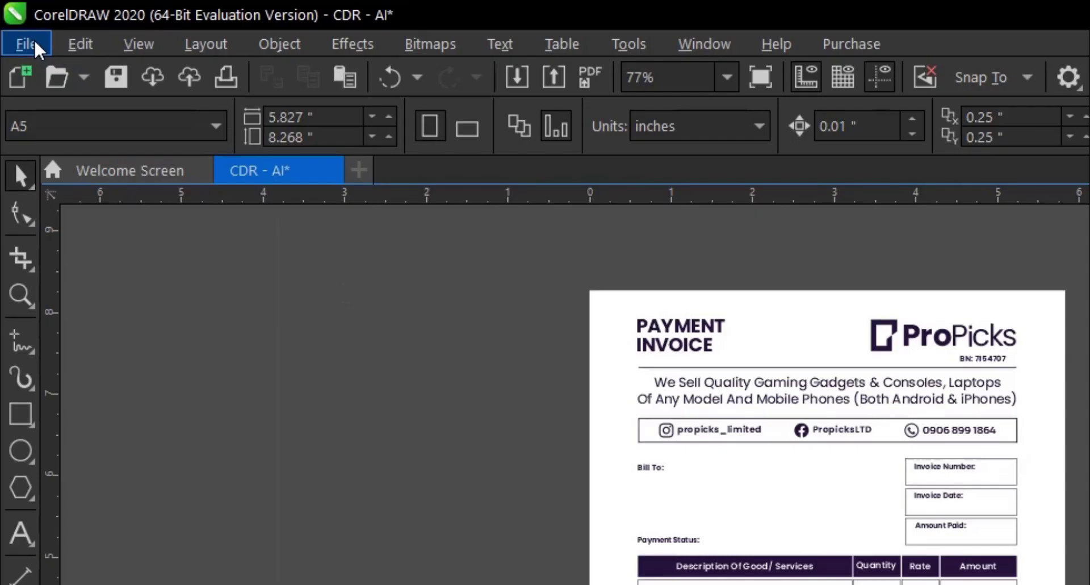
- Export the invoice as Adobe Illustrator file CDR - AI.ai into the CDR - Ai folder
{"action": "left_click", "coordinate": [17, 22]}
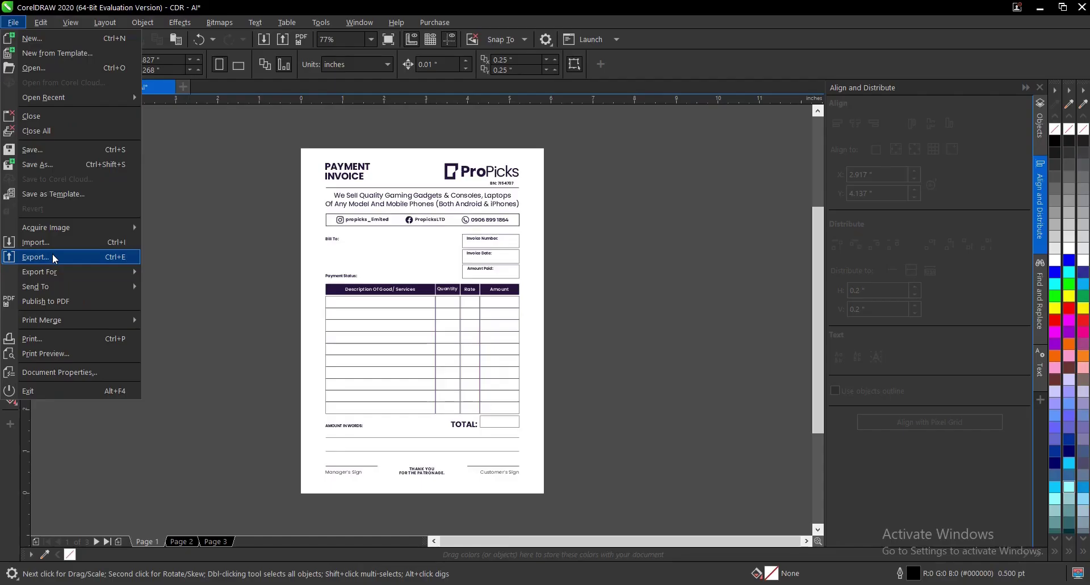
{"action": "left_click", "coordinate": [55, 259]}
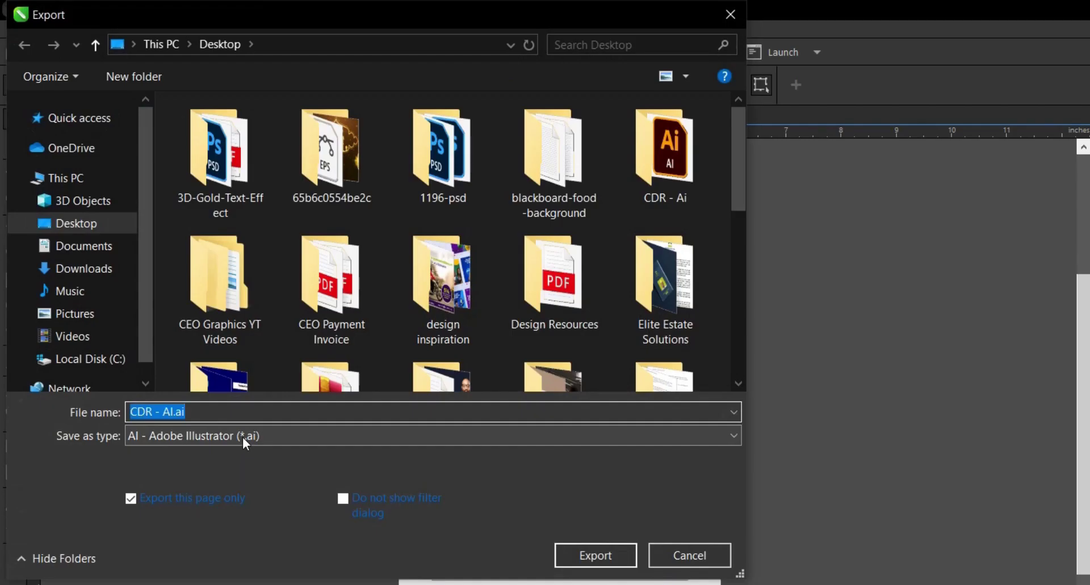
{"action": "left_click", "coordinate": [175, 438]}
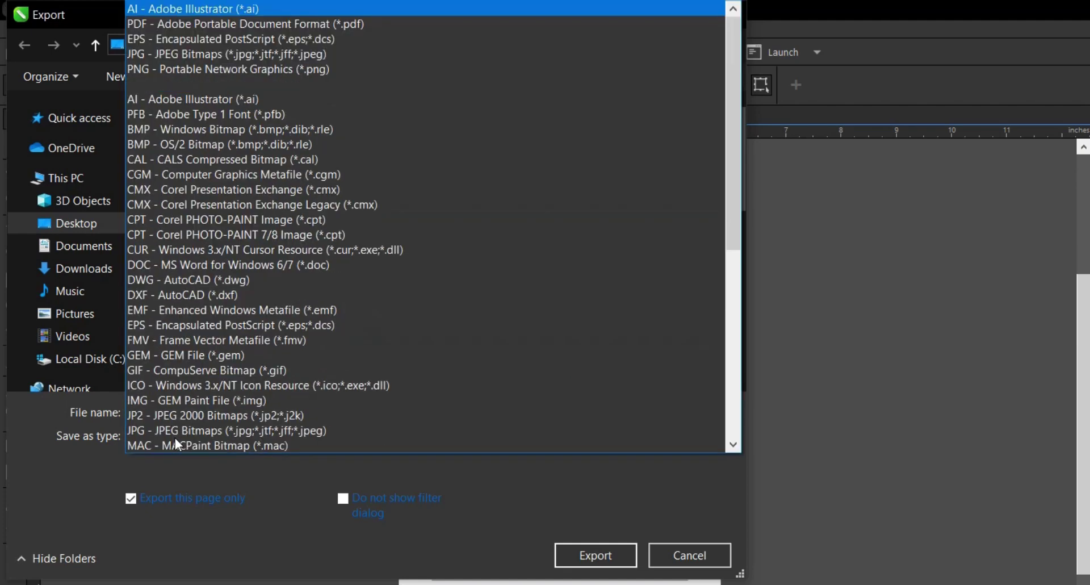
{"action": "left_click", "coordinate": [159, 9]}
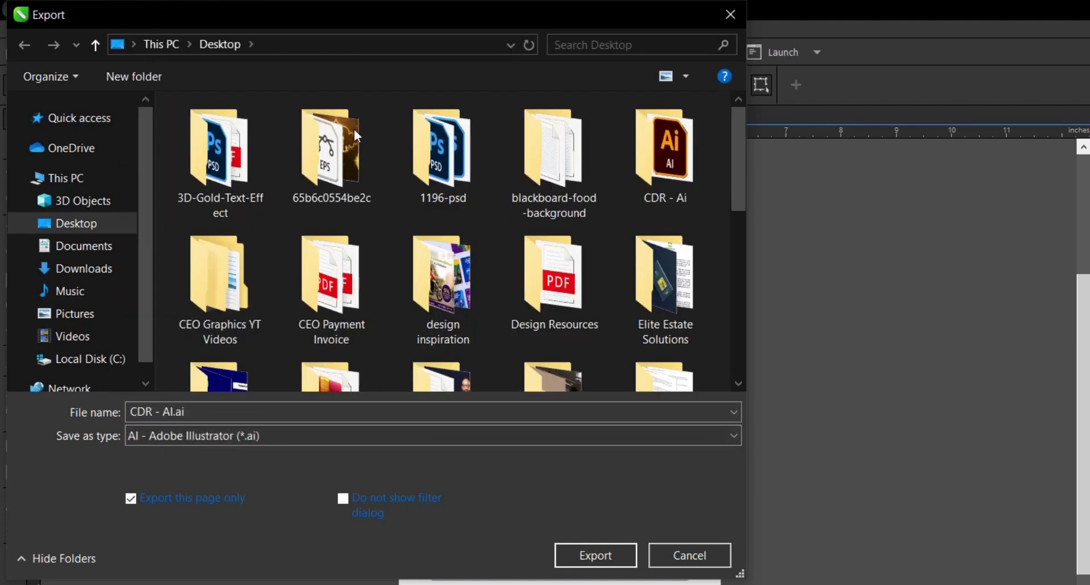
{"action": "left_click", "coordinate": [664, 170]}
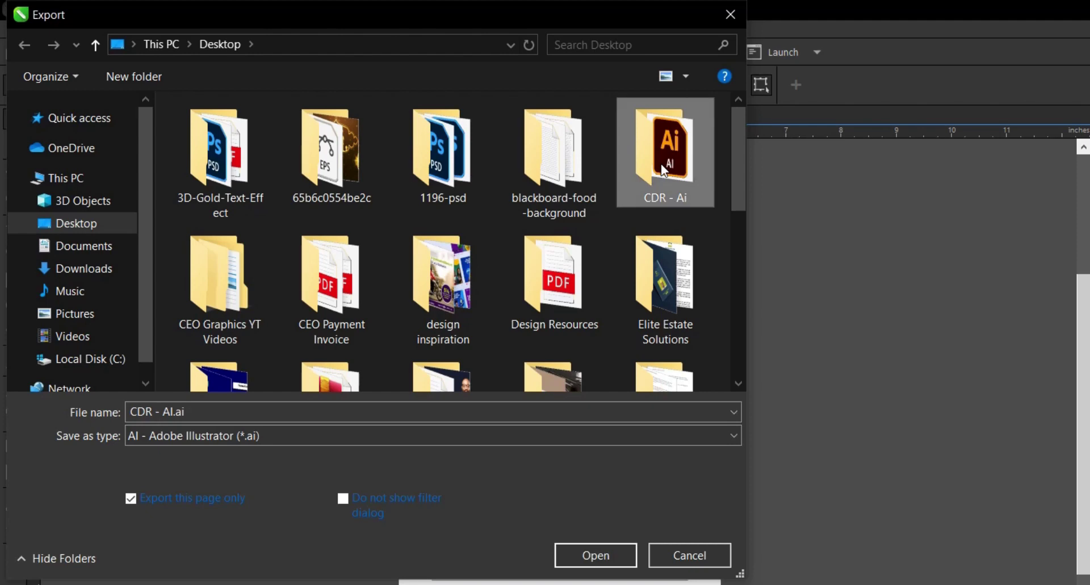
{"action": "left_click", "coordinate": [594, 549]}
{"action": "left_click", "coordinate": [599, 557]}
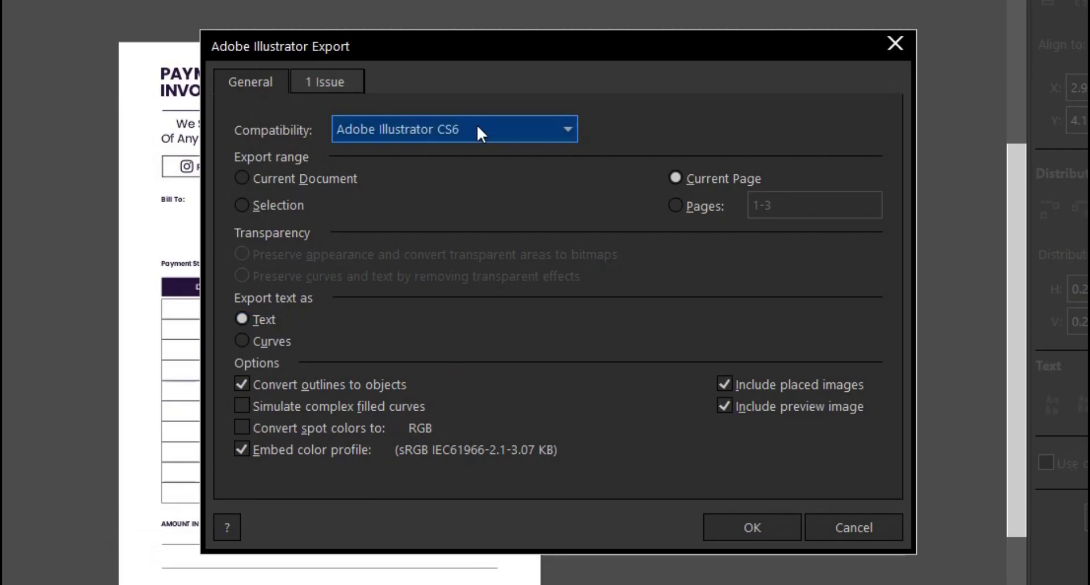
- Set Illustrator CS6 compatibility and limit the export page range to page 1
{"action": "left_click", "coordinate": [507, 199]}
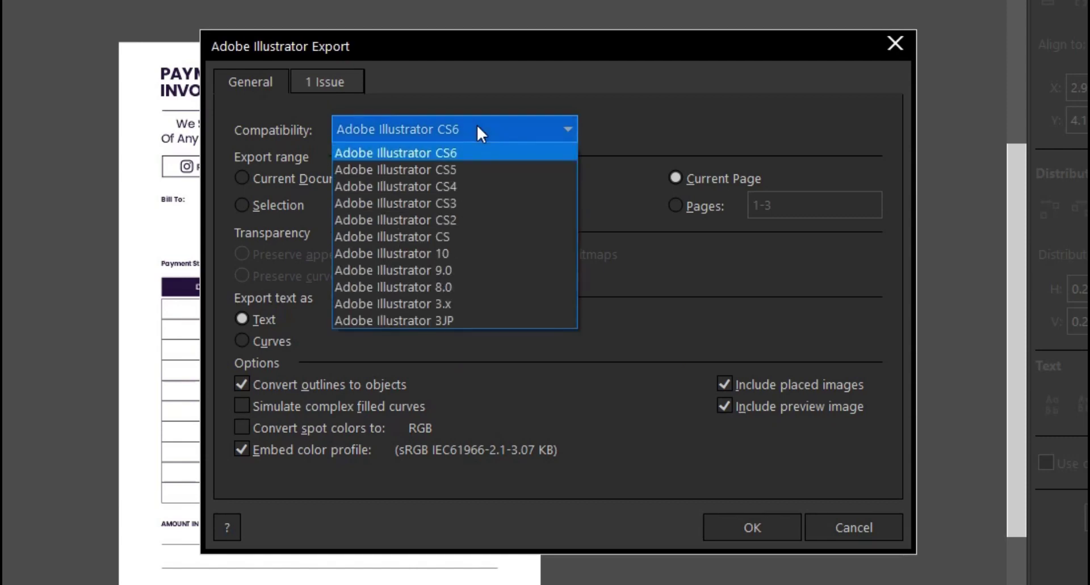
{"action": "left_click", "coordinate": [454, 151]}
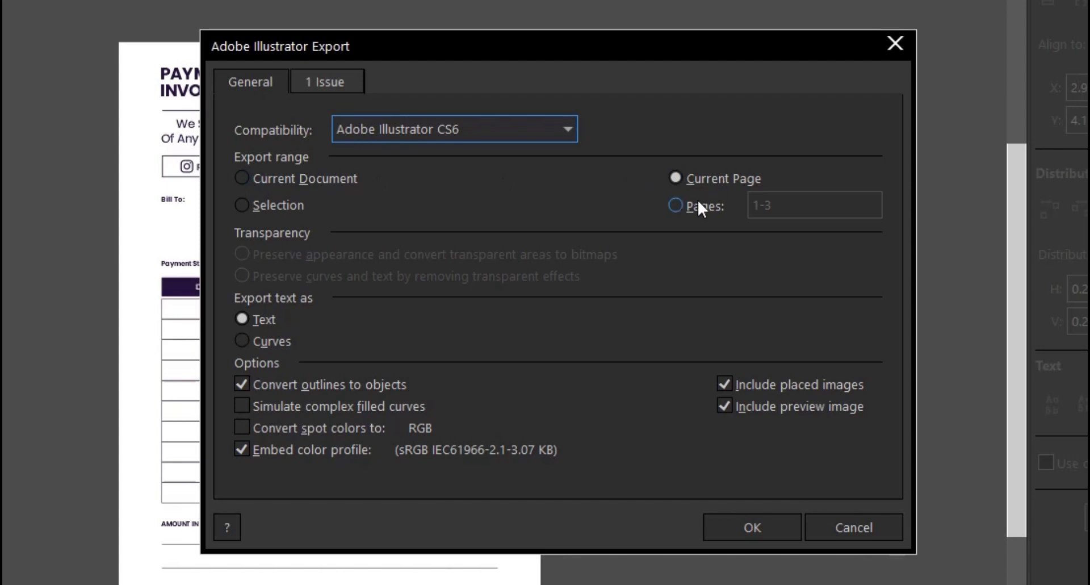
{"action": "left_click", "coordinate": [677, 205]}
{"action": "left_click", "coordinate": [760, 205]}
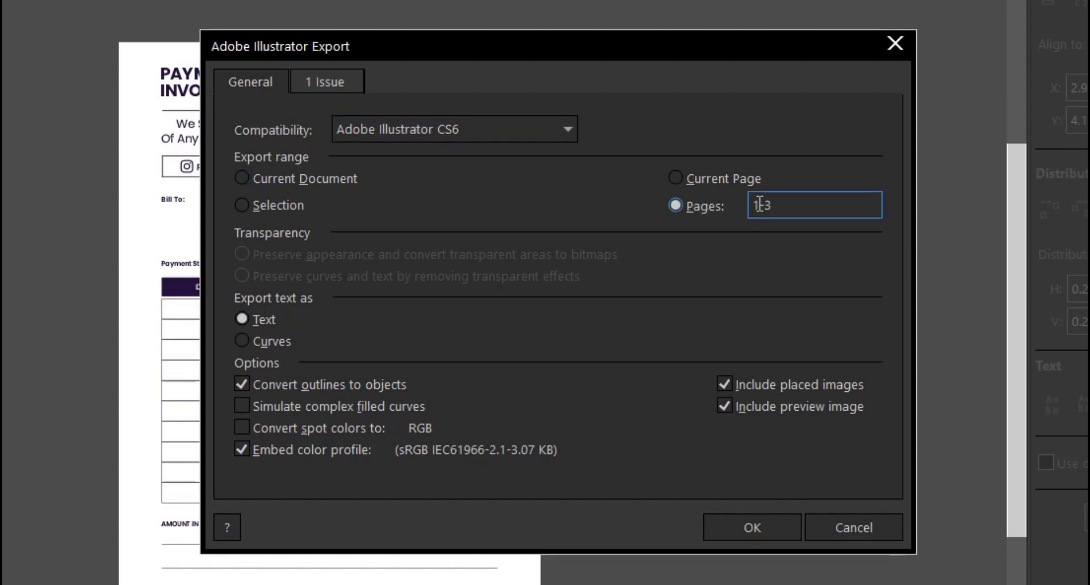
{"action": "left_click_drag", "start_coordinate": [760, 204], "coordinate": [809, 205]}
{"action": "key", "text": "BackSpace"}
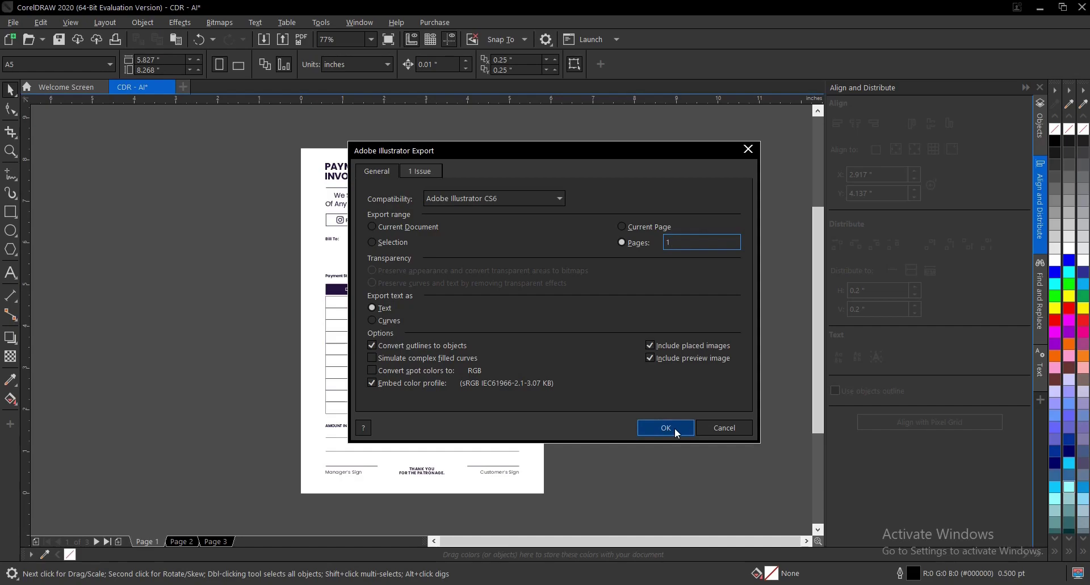
- Confirm the export, then open CDR - AI.ai from File Explorer with Adobe Illustrator 2020
{"action": "left_click", "coordinate": [675, 428]}
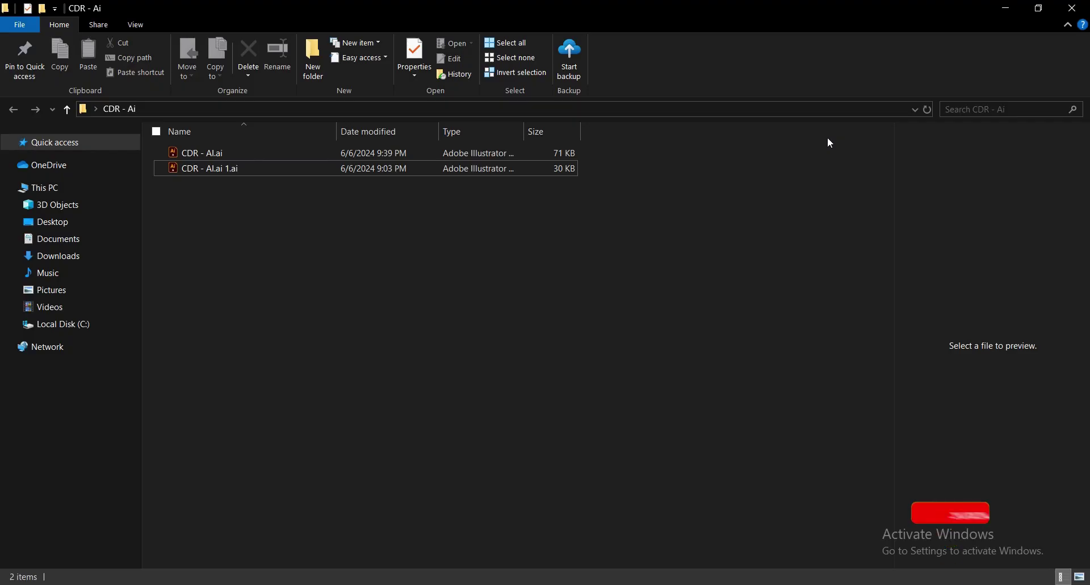
{"action": "left_click", "coordinate": [567, 159]}
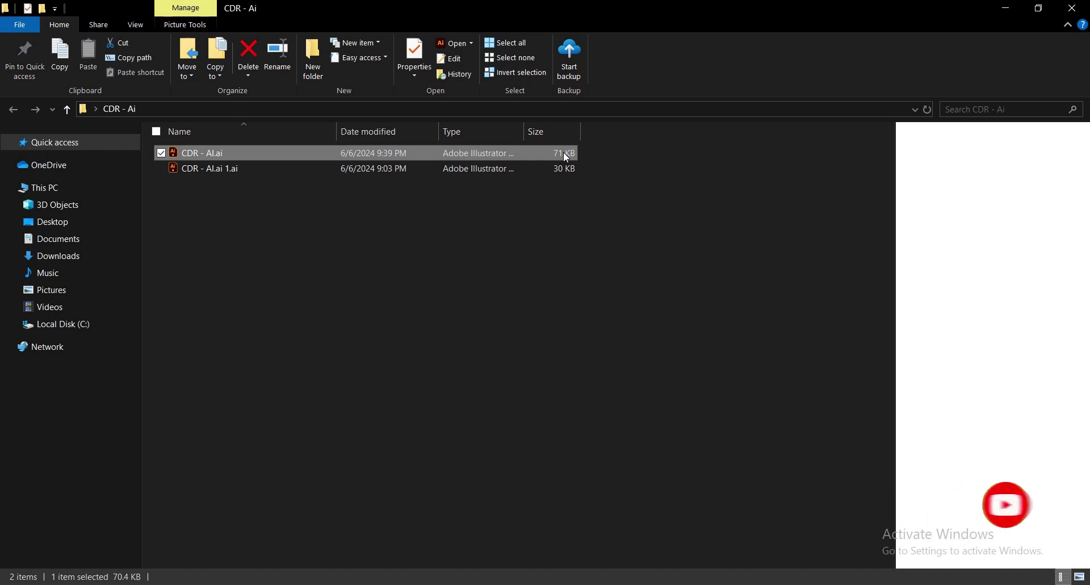
{"action": "right_click", "coordinate": [567, 158]}
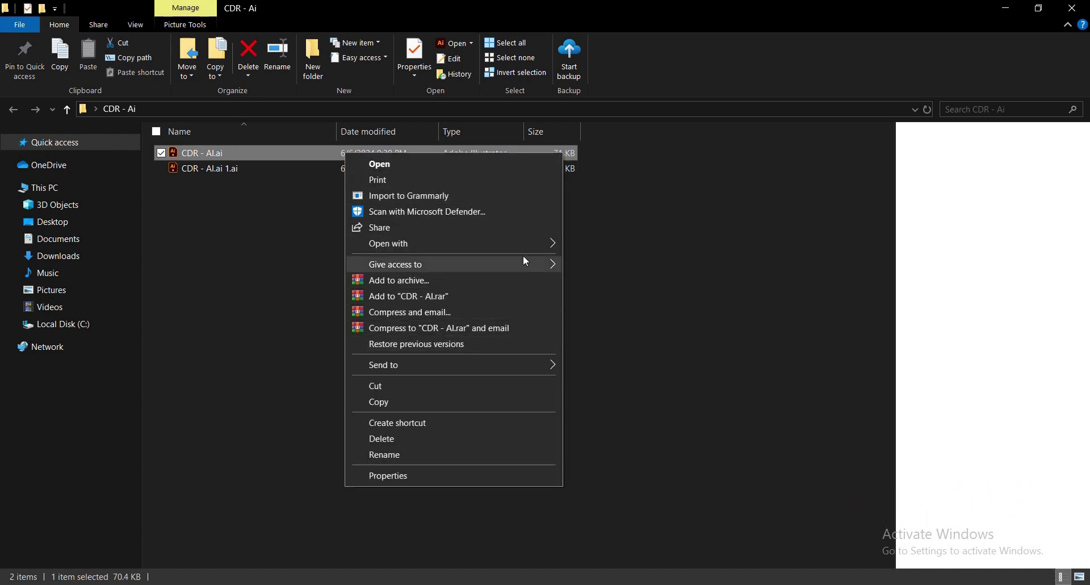
{"action": "mouse_move", "coordinate": [530, 247]}
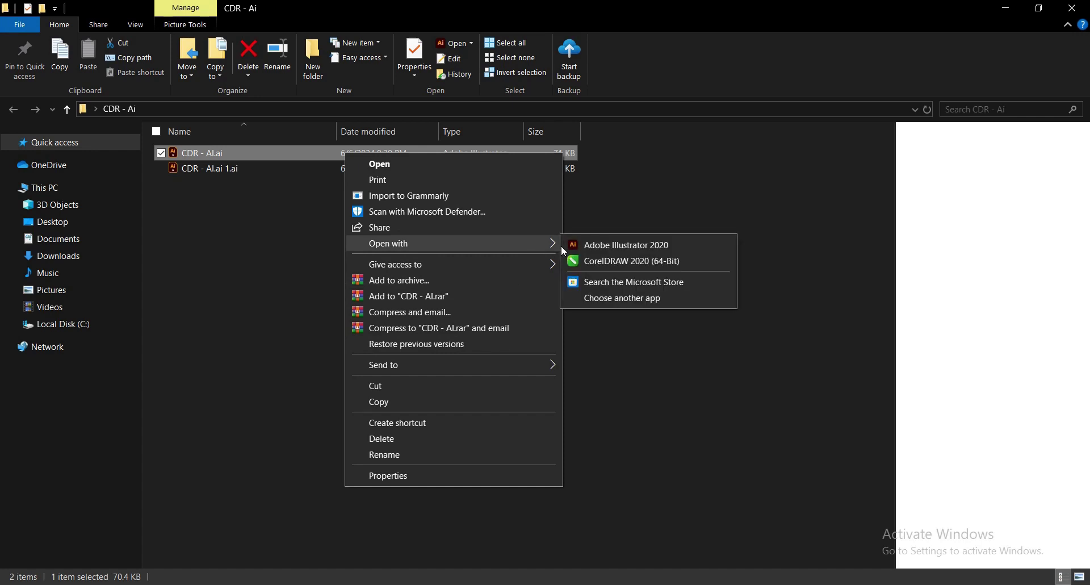
{"action": "left_click", "coordinate": [603, 249]}
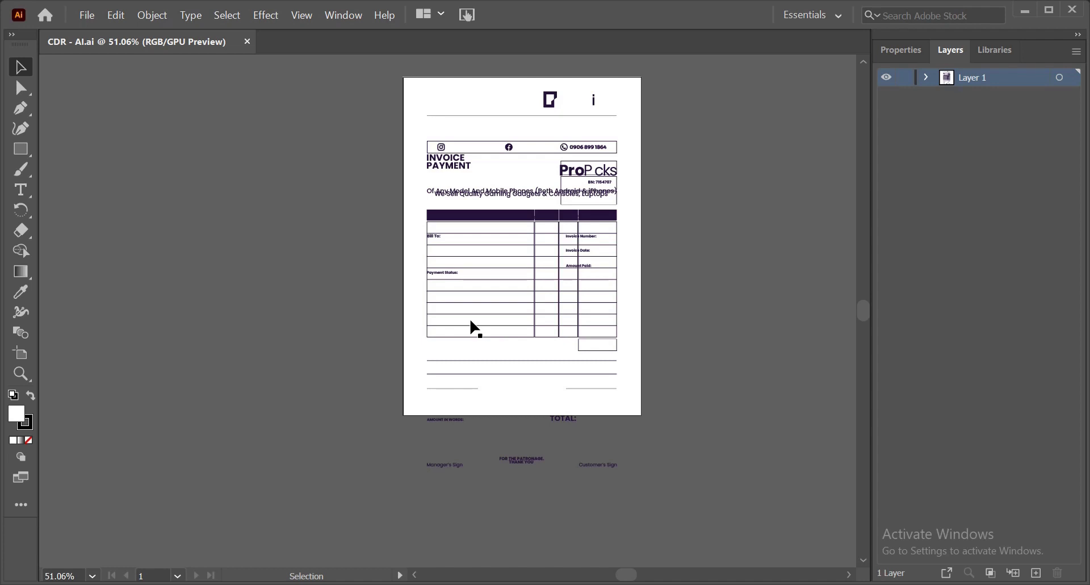
- Return to CorelDRAW 2020 after seeing the scrambled invoice layout in Illustrator
{"action": "left_click", "coordinate": [482, 584]}
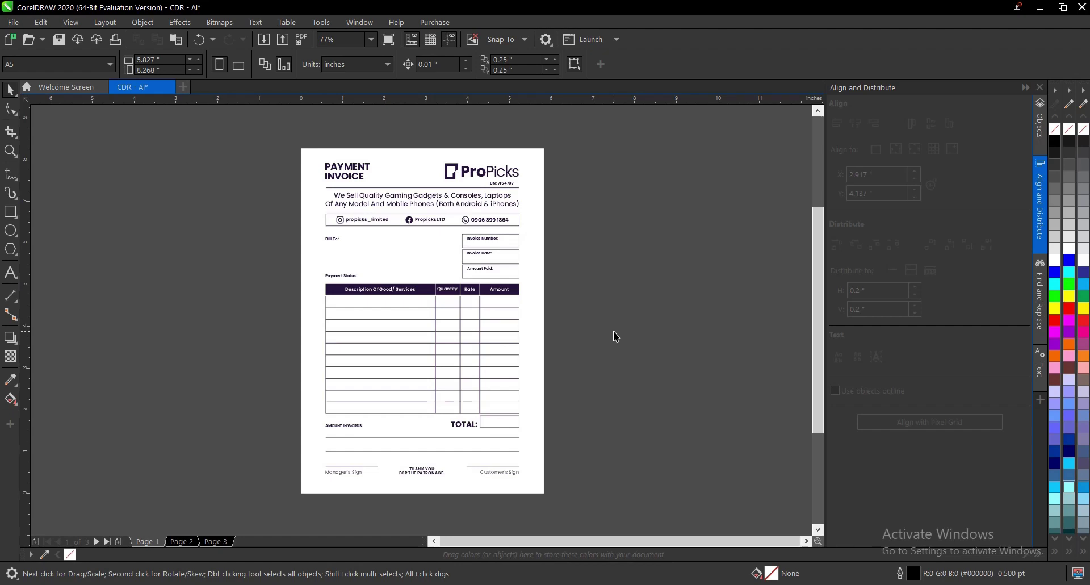
- Export the invoice page as a PDF named CDR - AI 2 with Ctrl+E
{"action": "key", "text": "ctrl+e"}
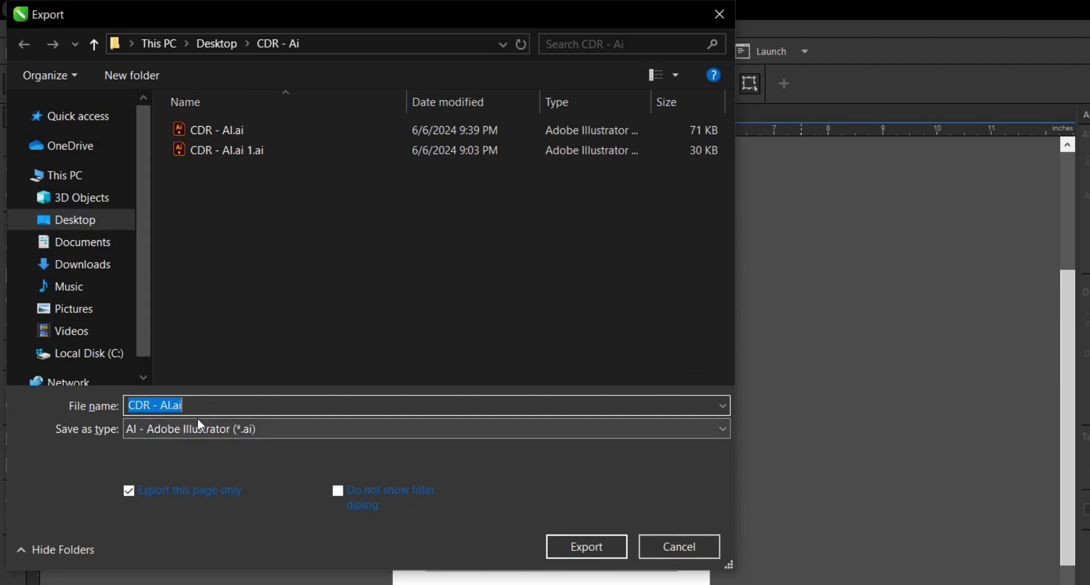
{"action": "left_click", "coordinate": [212, 406]}
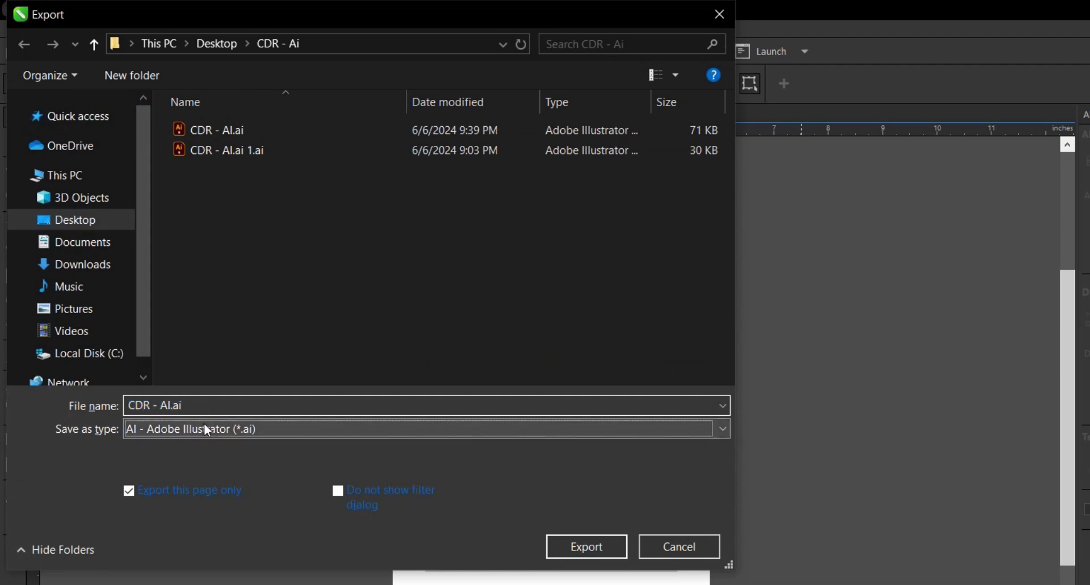
{"action": "left_click", "coordinate": [204, 424]}
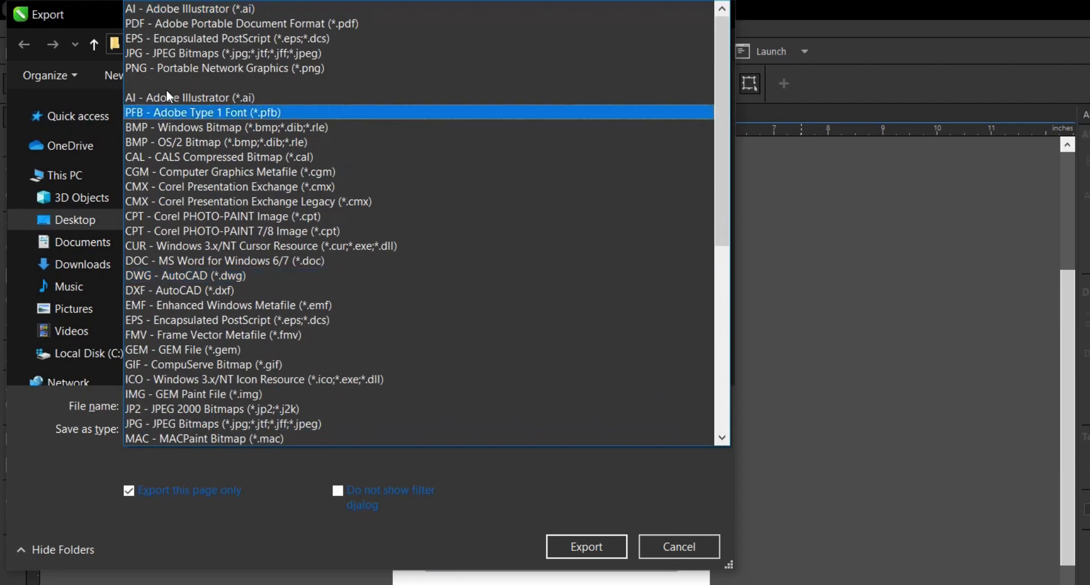
{"action": "left_click", "coordinate": [150, 31]}
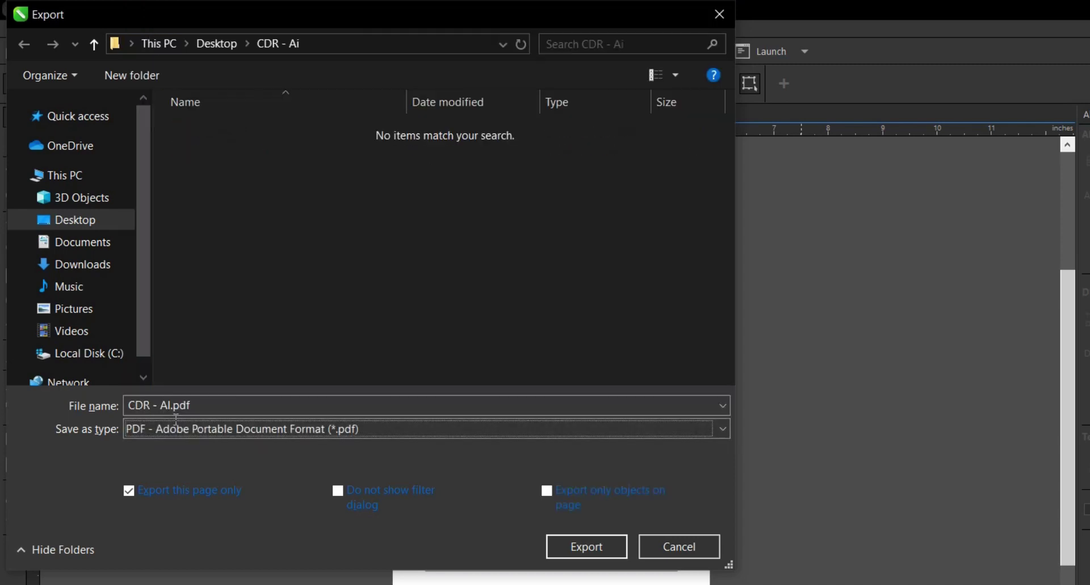
{"action": "left_click", "coordinate": [212, 404]}
{"action": "left_click", "coordinate": [212, 403]}
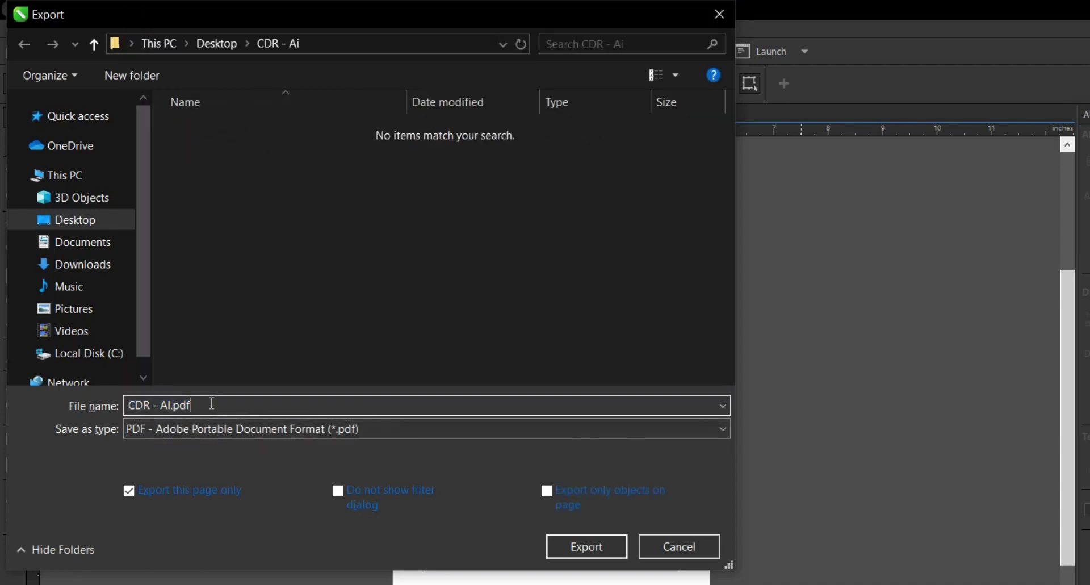
{"action": "key", "text": "BackSpace"}
{"action": "key", "text": "BackSpace"}
{"action": "key", "text": "BackSpace"}
{"action": "key", "text": "BackSpace"}
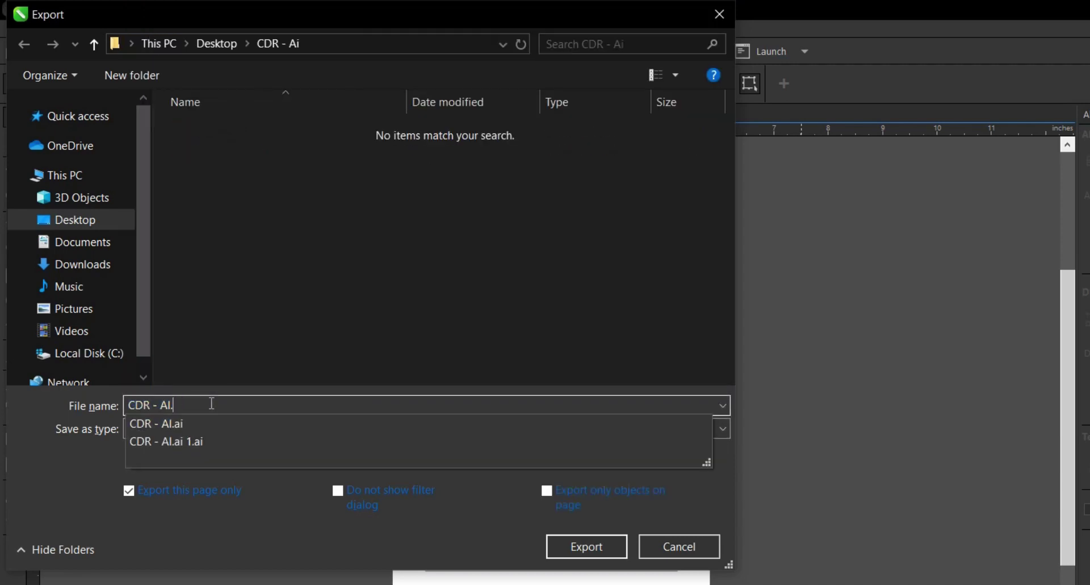
{"action": "type", "text": "2"}
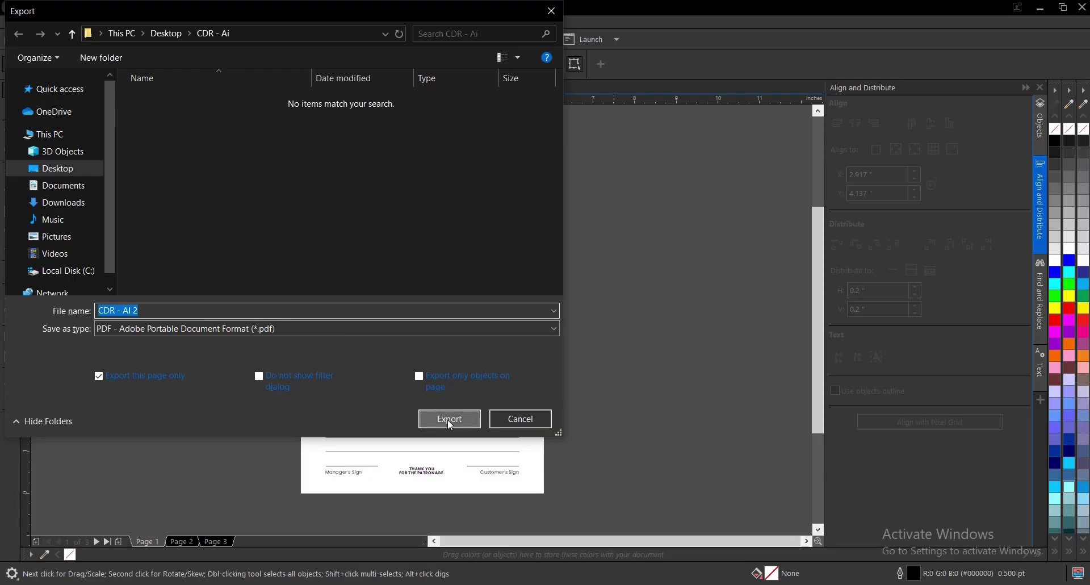
{"action": "left_click", "coordinate": [447, 419]}
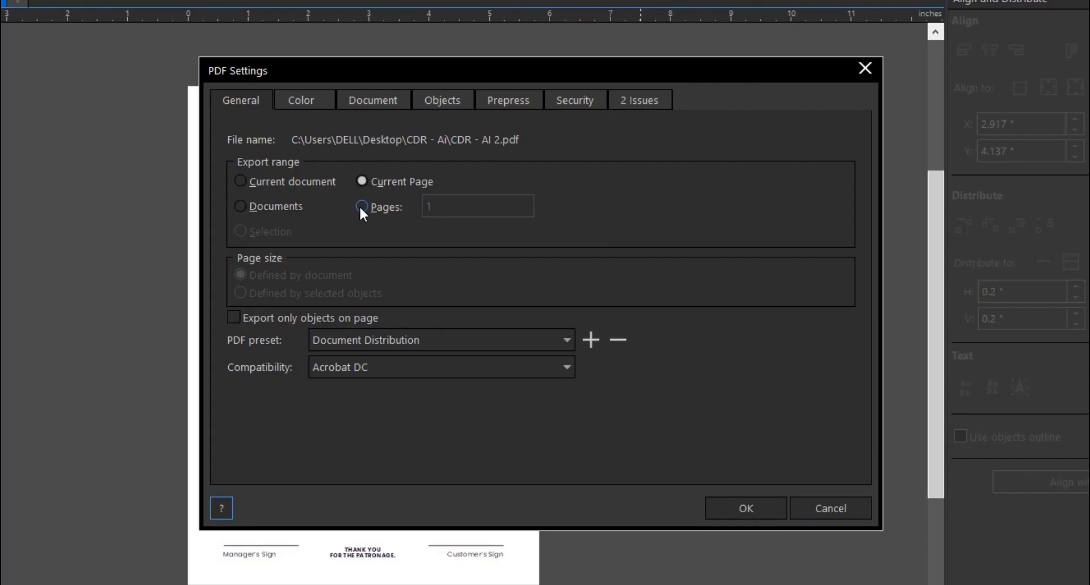
- Restrict the PDF export to the chosen page and confirm the PDF settings
{"action": "left_click", "coordinate": [422, 231]}
{"action": "left_click", "coordinate": [471, 233]}
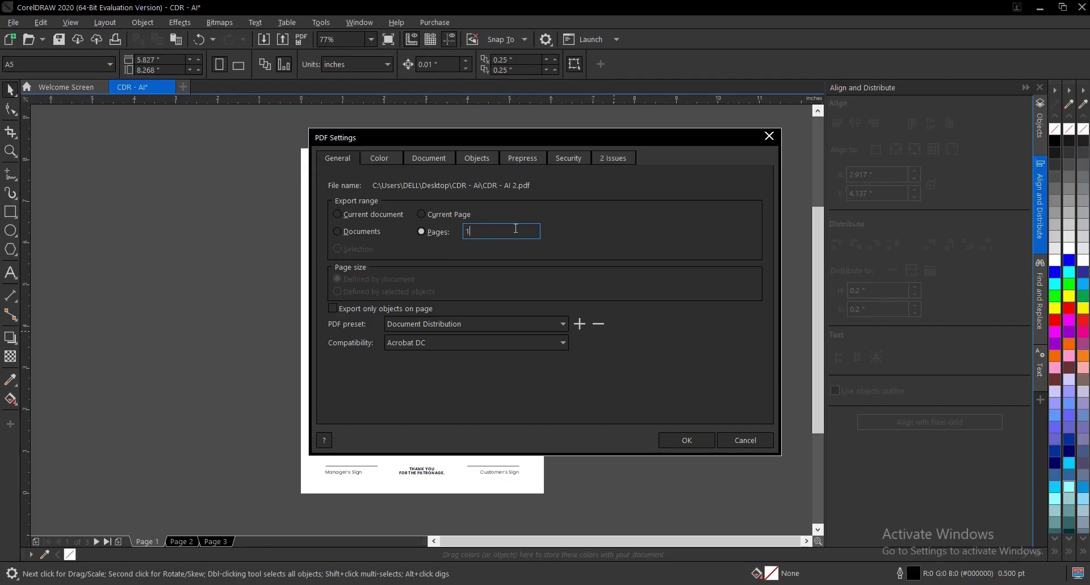
{"action": "left_click", "coordinate": [701, 440]}
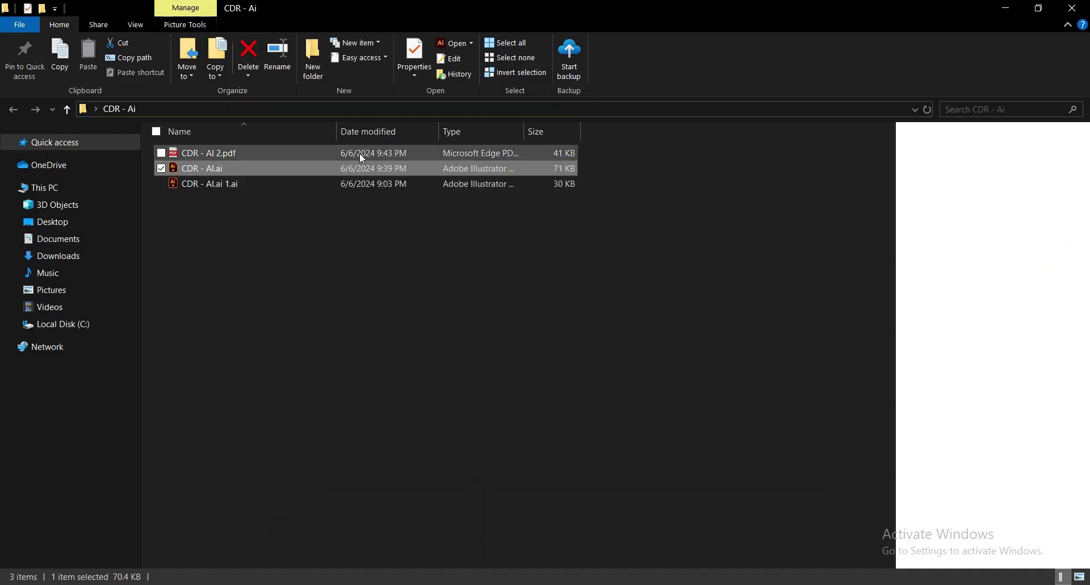
- Open CDR - AI 2.pdf from File Explorer with Adobe Illustrator 2020
{"action": "left_click", "coordinate": [360, 153]}
{"action": "right_click", "coordinate": [360, 153]}
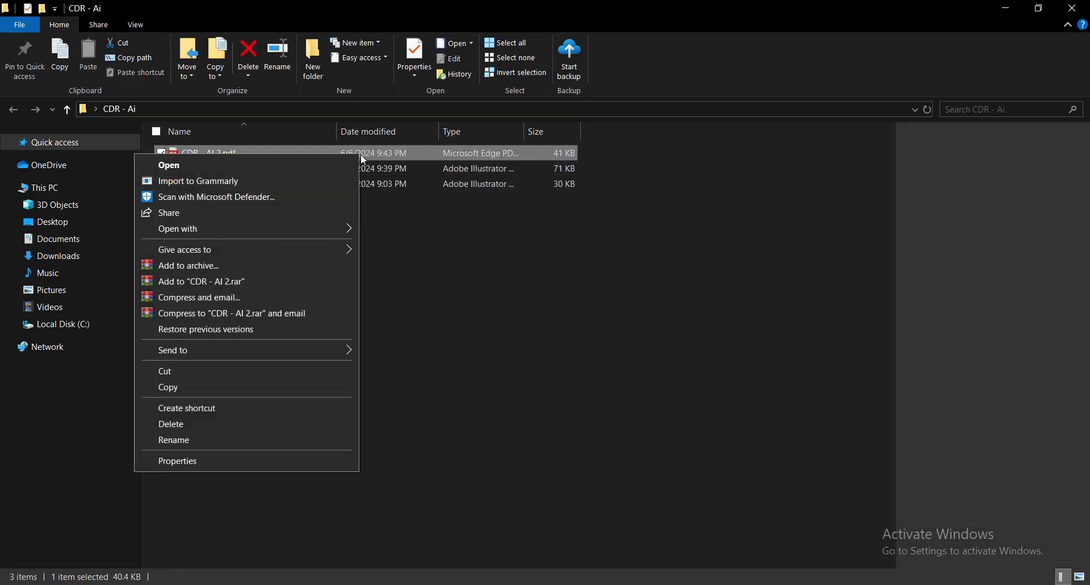
{"action": "mouse_move", "coordinate": [305, 230]}
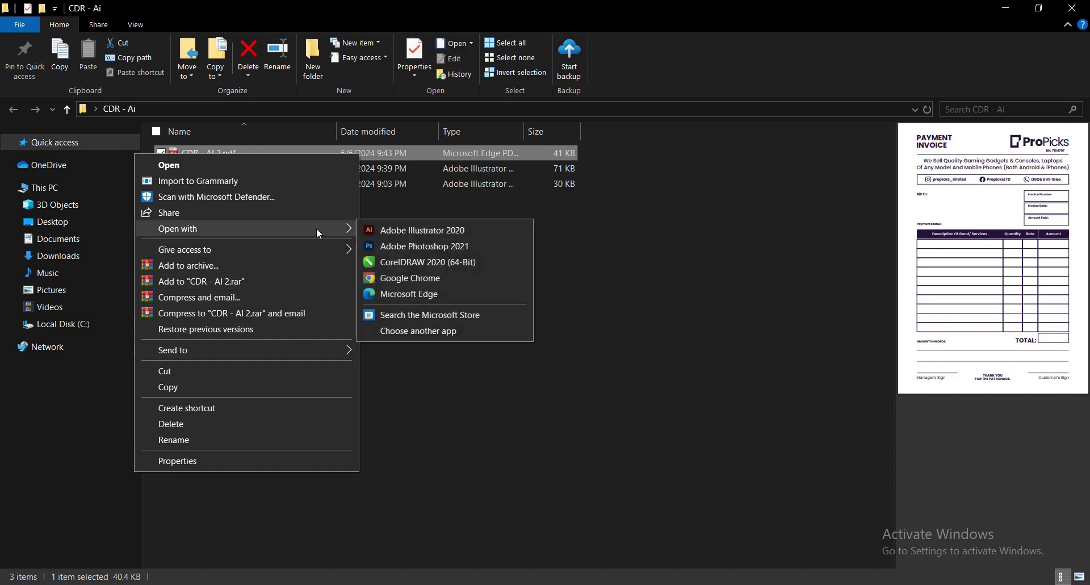
{"action": "left_click", "coordinate": [428, 230]}
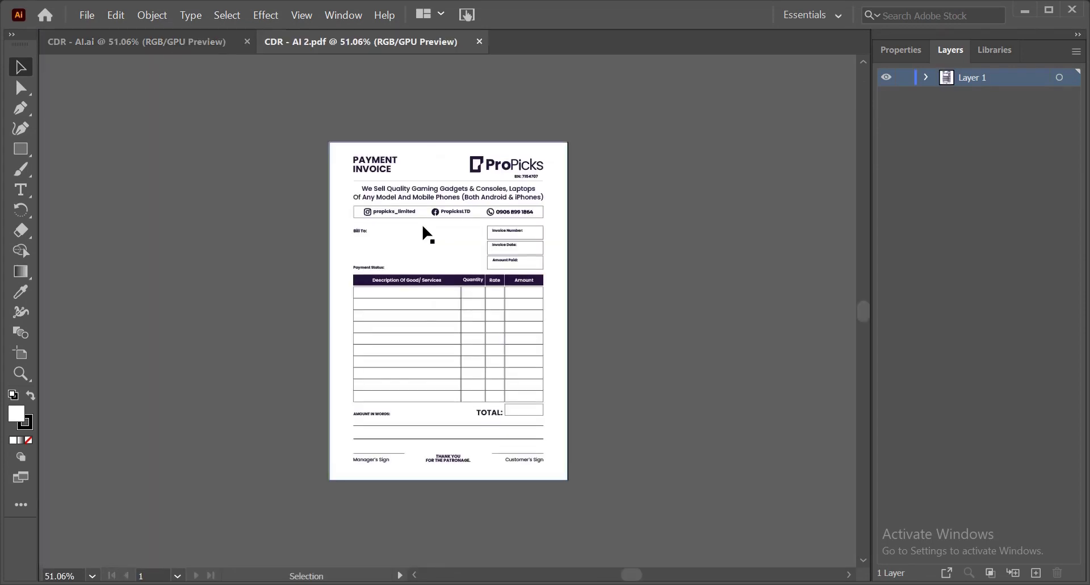
- Inspect the invoice: select the tagline, expand Layer 1, and fit the page in view
{"action": "scroll", "coordinate": [414, 196], "scroll_direction": "up", "scroll_amount": 3}
{"action": "scroll", "coordinate": [414, 230], "scroll_direction": "up", "scroll_amount": 2}
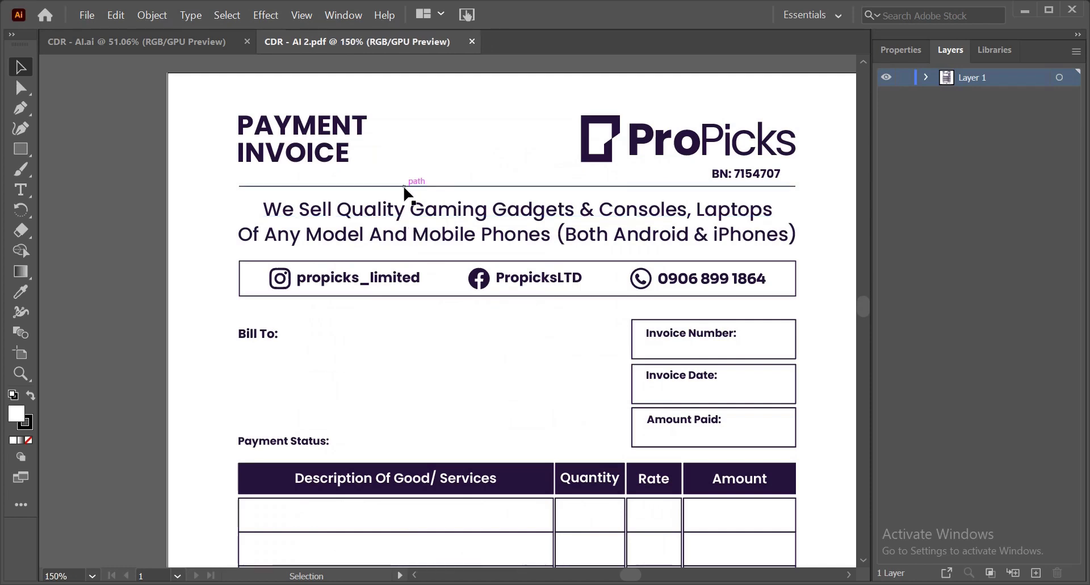
{"action": "scroll", "coordinate": [405, 213], "scroll_direction": "down", "scroll_amount": 3}
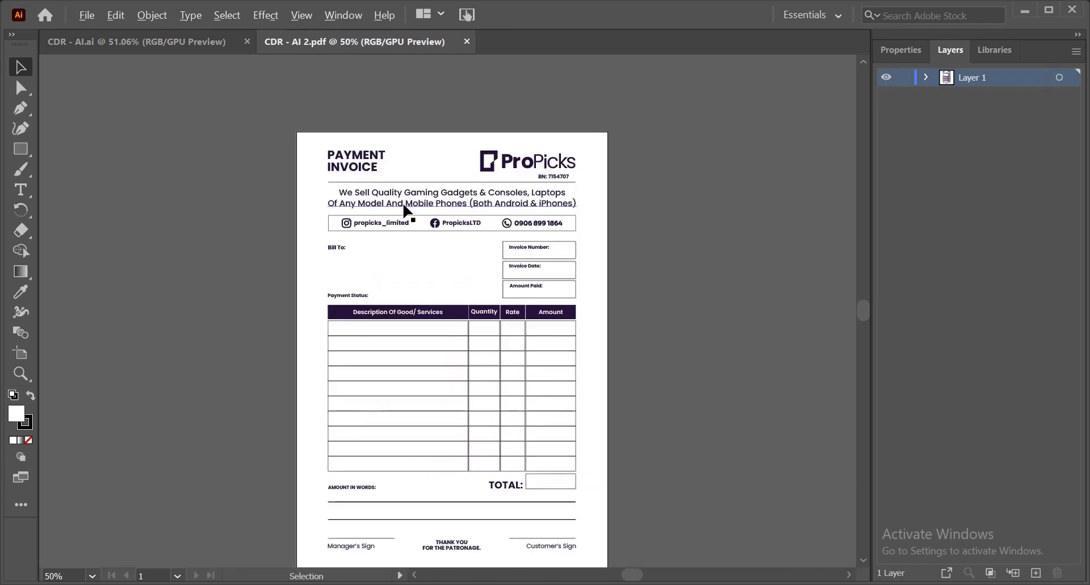
{"action": "scroll", "coordinate": [413, 203], "scroll_direction": "up", "scroll_amount": 1}
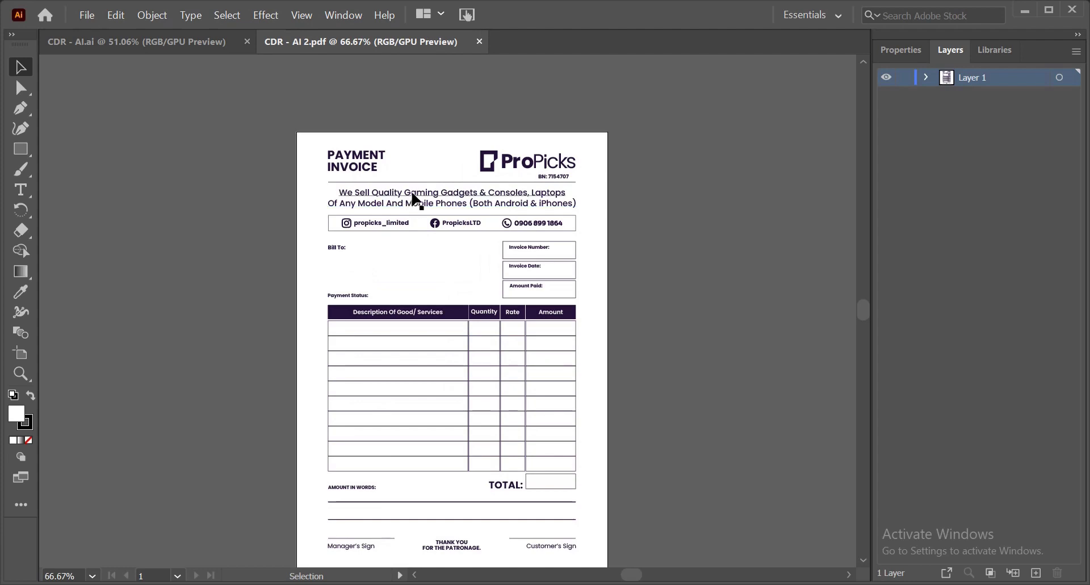
{"action": "scroll", "coordinate": [413, 202], "scroll_direction": "up", "scroll_amount": 4}
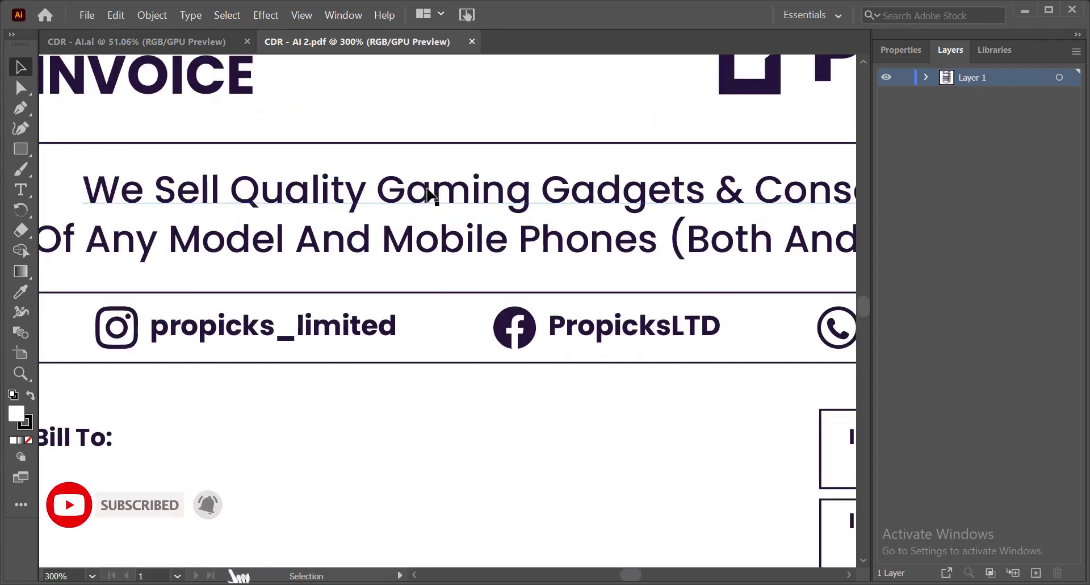
{"action": "left_click", "coordinate": [432, 196]}
{"action": "left_click", "coordinate": [927, 78]}
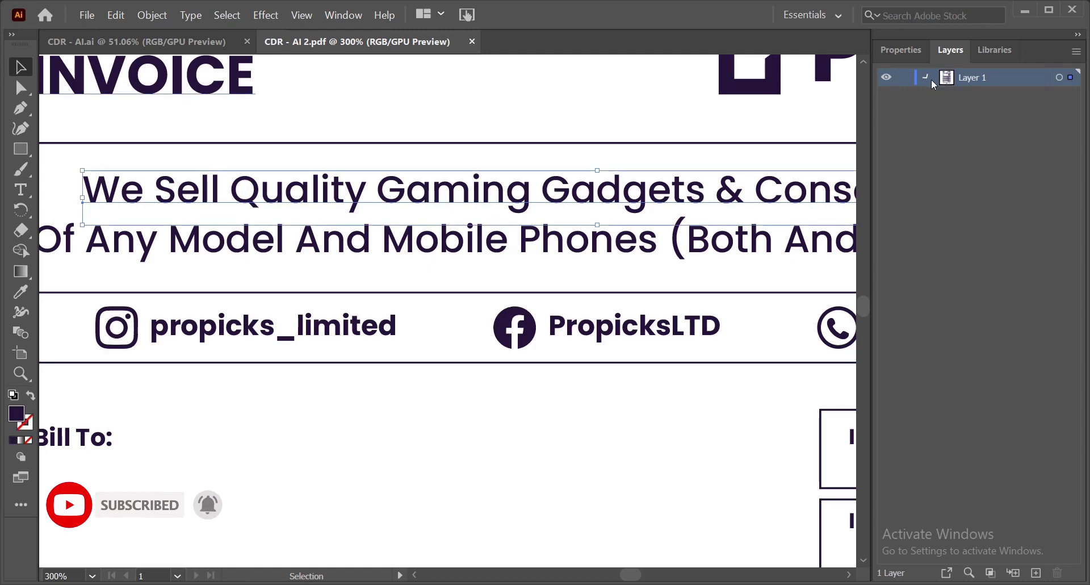
{"action": "scroll", "coordinate": [927, 284], "scroll_direction": "down", "scroll_amount": 5}
{"action": "scroll", "coordinate": [927, 284], "scroll_direction": "down", "scroll_amount": 4}
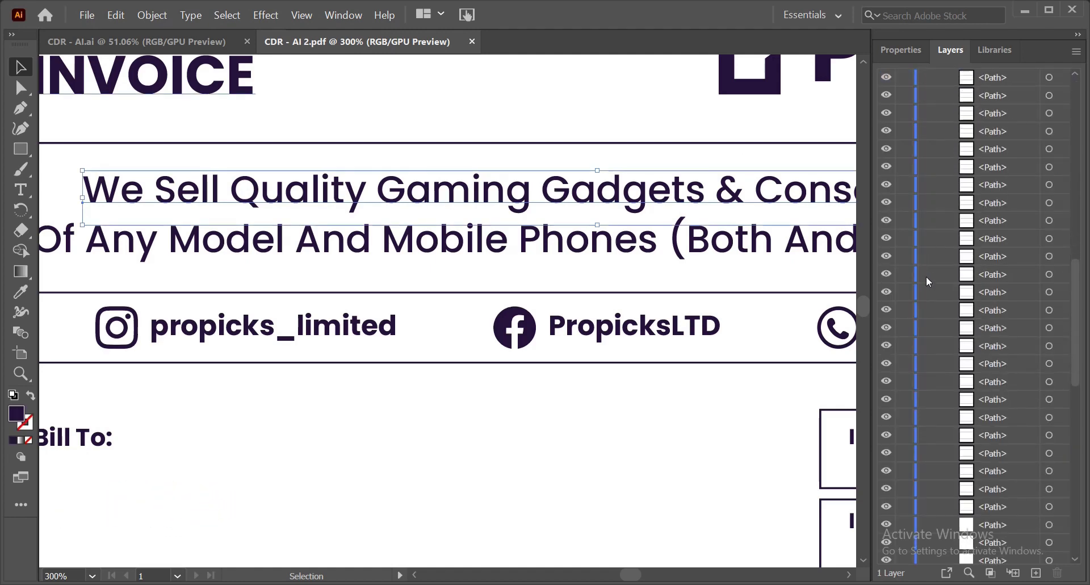
{"action": "scroll", "coordinate": [929, 281], "scroll_direction": "down", "scroll_amount": 2}
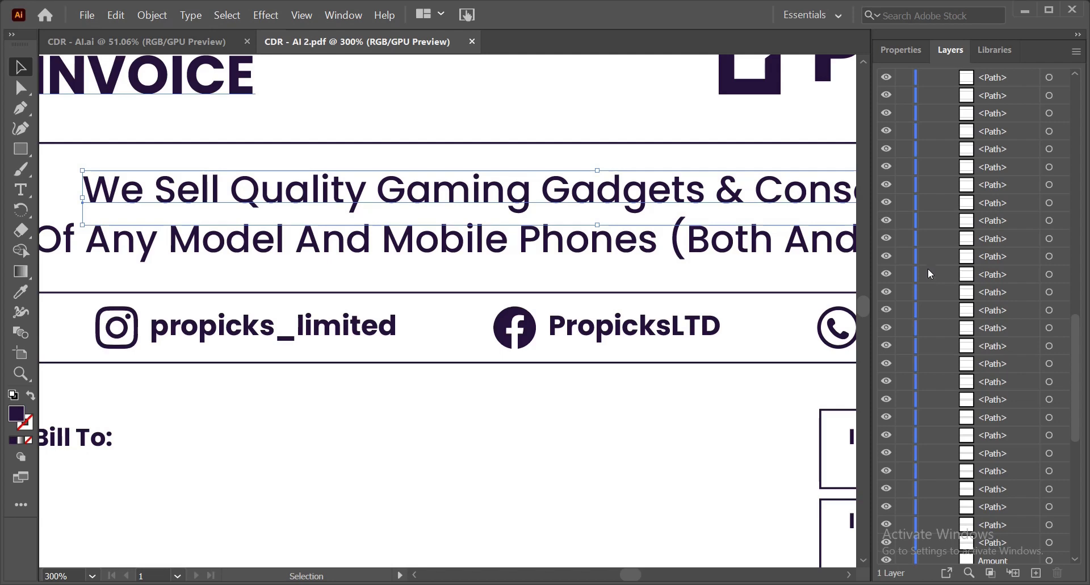
{"action": "key", "text": "ctrl+1"}
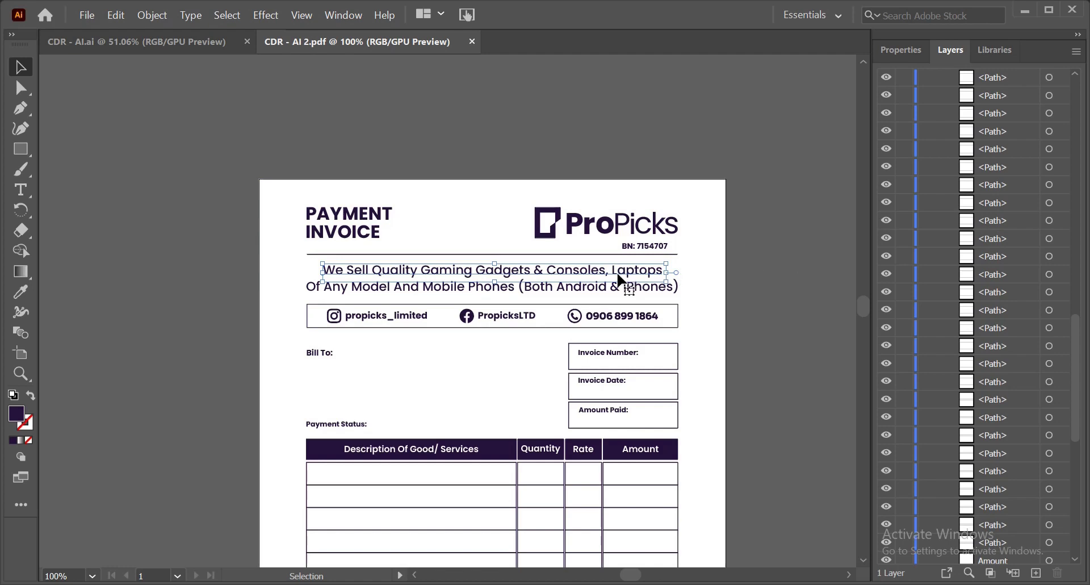
{"action": "scroll", "coordinate": [625, 280], "scroll_direction": "up", "scroll_amount": 1, "text": "alt"}
{"action": "scroll", "coordinate": [628, 280], "scroll_direction": "up", "scroll_amount": 1, "text": "alt"}
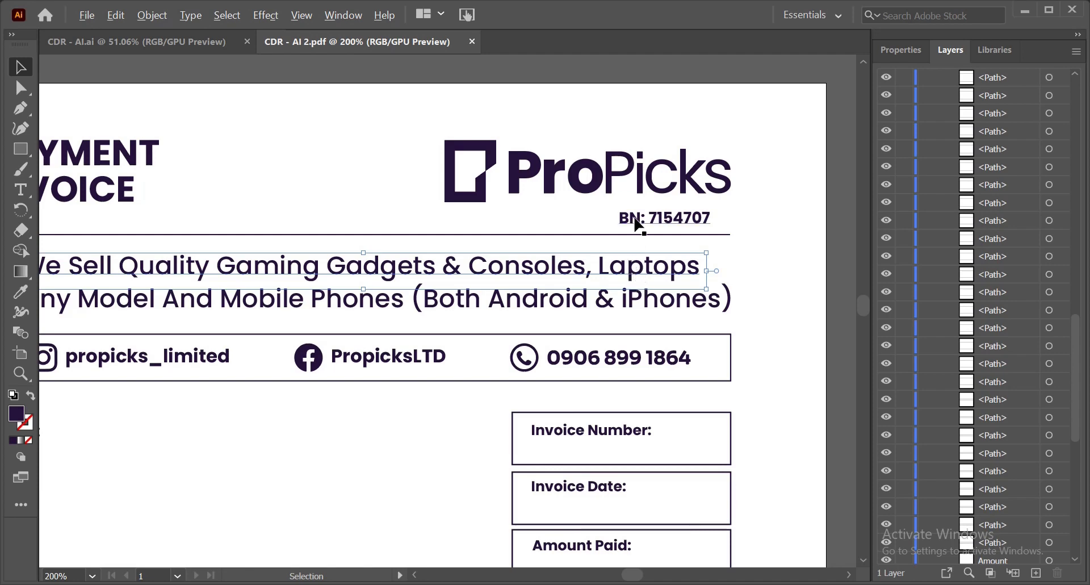
{"action": "scroll", "coordinate": [636, 227], "scroll_direction": "down", "scroll_amount": 3}
{"action": "scroll", "coordinate": [507, 247], "scroll_direction": "up", "scroll_amount": 1}
{"action": "scroll", "coordinate": [507, 247], "scroll_direction": "up", "scroll_amount": 1}
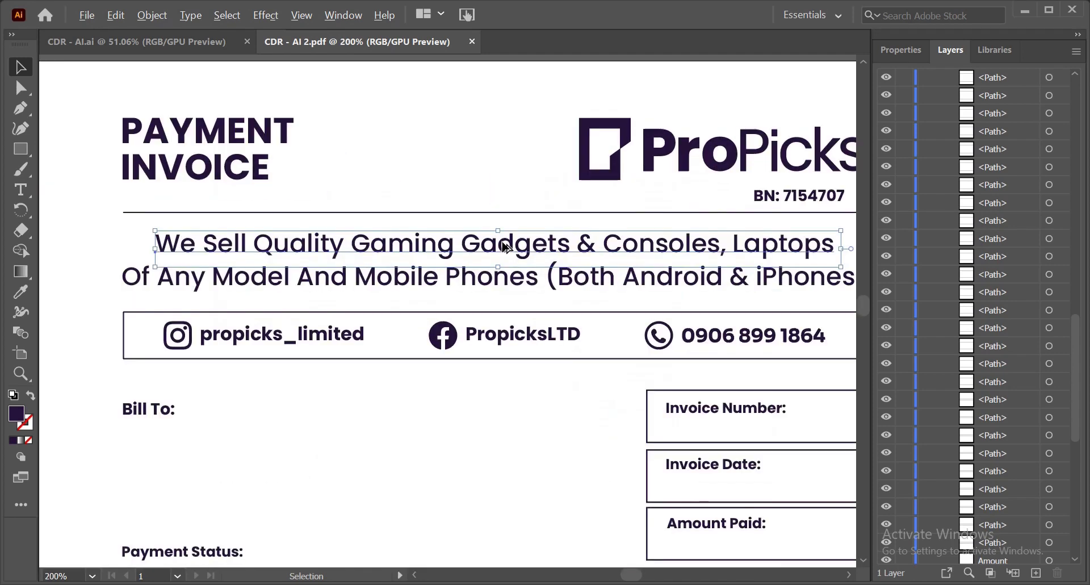
{"action": "scroll", "coordinate": [502, 244], "scroll_direction": "down", "scroll_amount": 2}
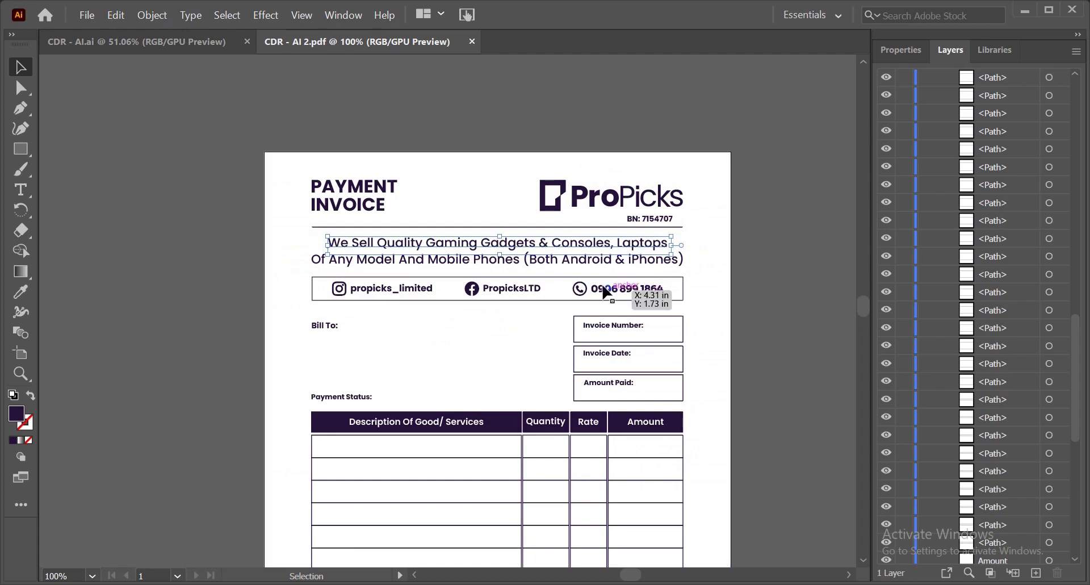
{"action": "scroll", "coordinate": [511, 251], "scroll_direction": "up", "scroll_amount": 1}
{"action": "scroll", "coordinate": [514, 252], "scroll_direction": "up", "scroll_amount": 3}
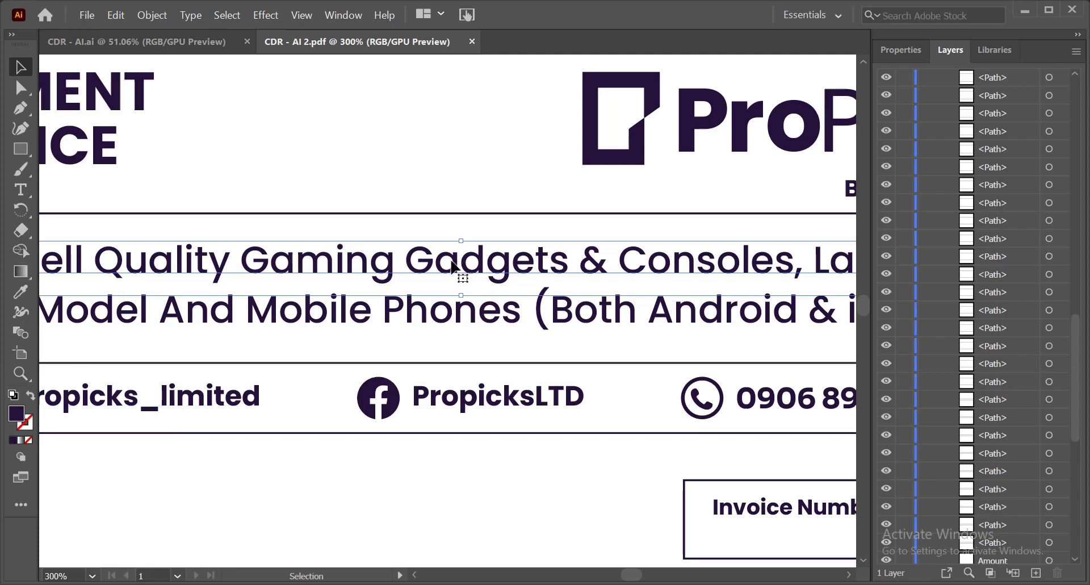
- Replace the tagline's first line with 'Subscribe' using the Type tool
{"action": "key", "text": "t"}
{"action": "left_click", "coordinate": [460, 263]}
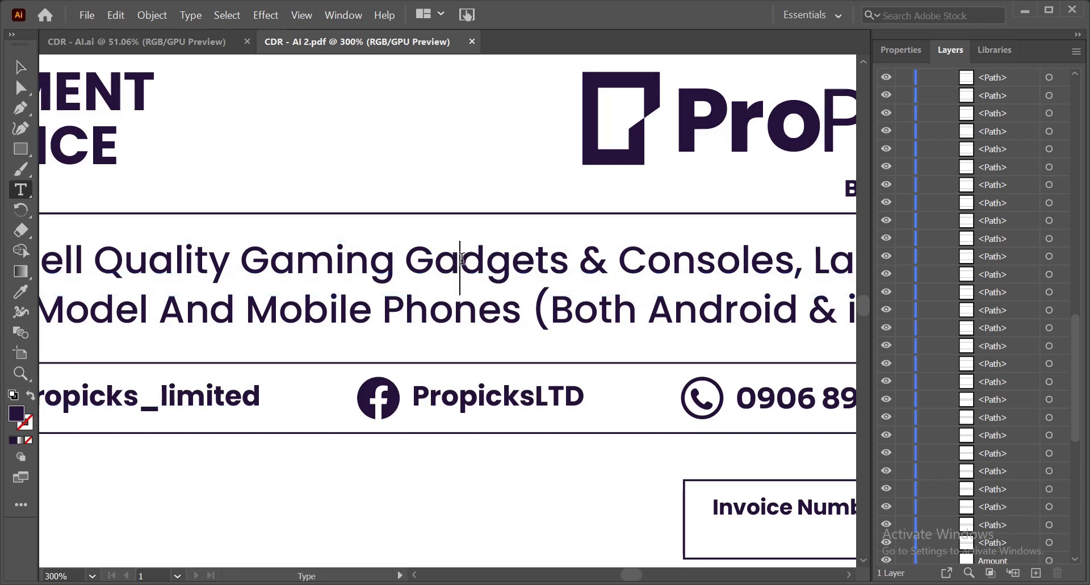
{"action": "left_click_drag", "start_coordinate": [460, 261], "coordinate": [175, 260]}
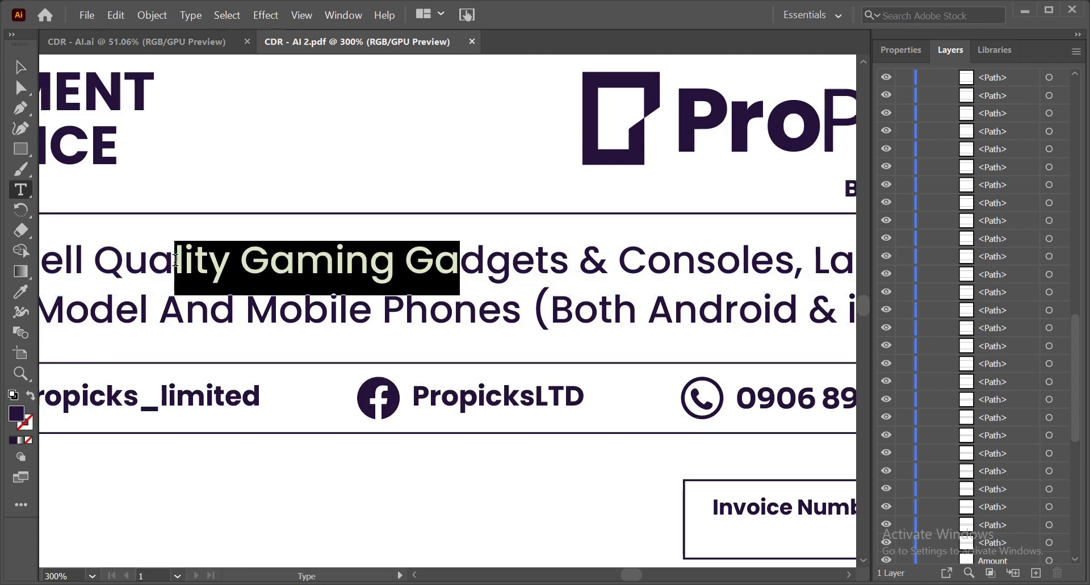
{"action": "type", "text": "Subsc"}
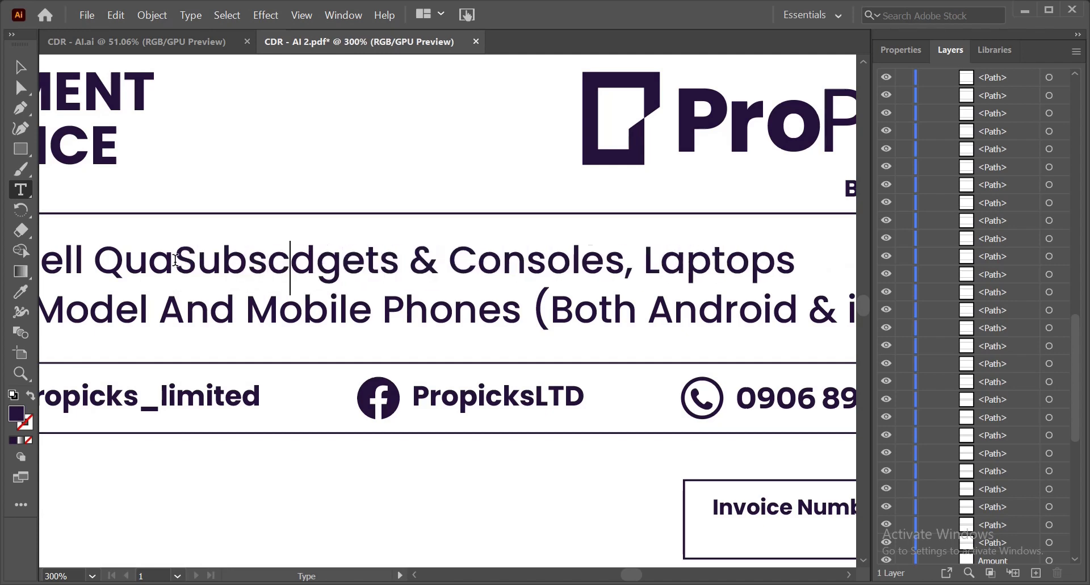
{"action": "type", "text": "rube"}
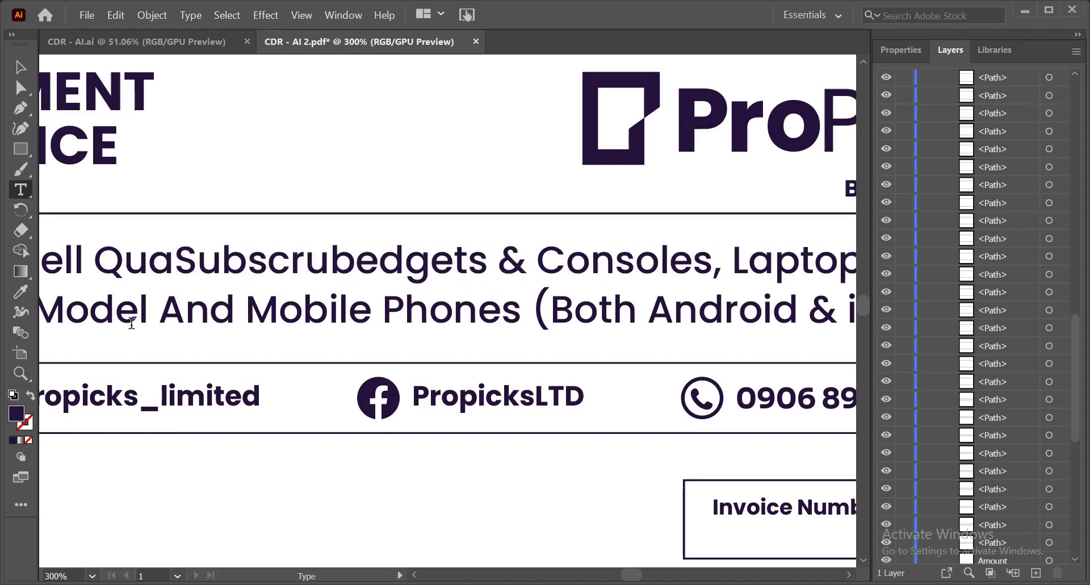
{"action": "key", "text": "ctrl"}
{"action": "key", "text": "ctrl+a"}
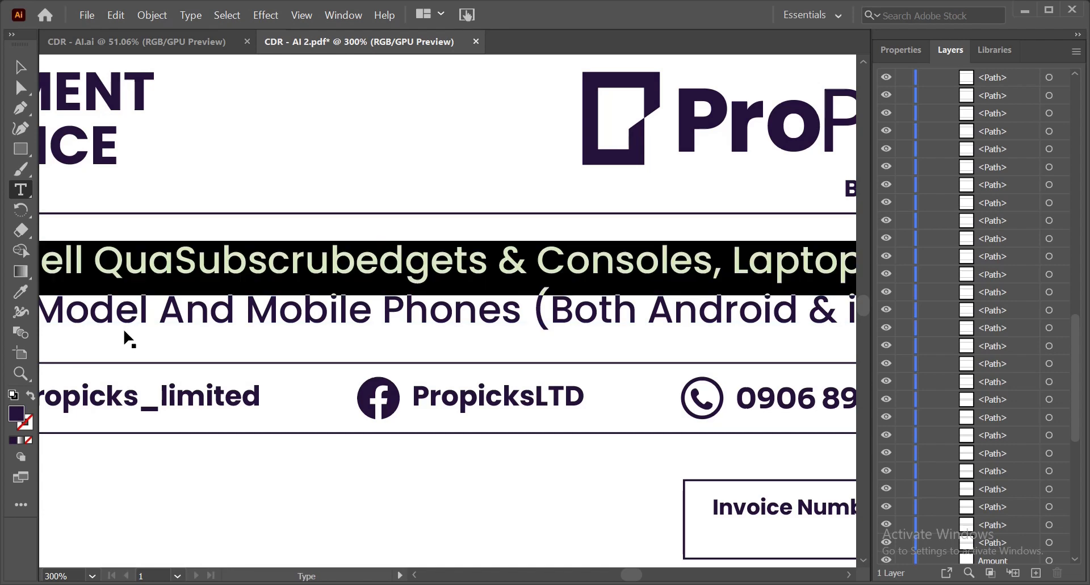
{"action": "type", "text": "Su"}
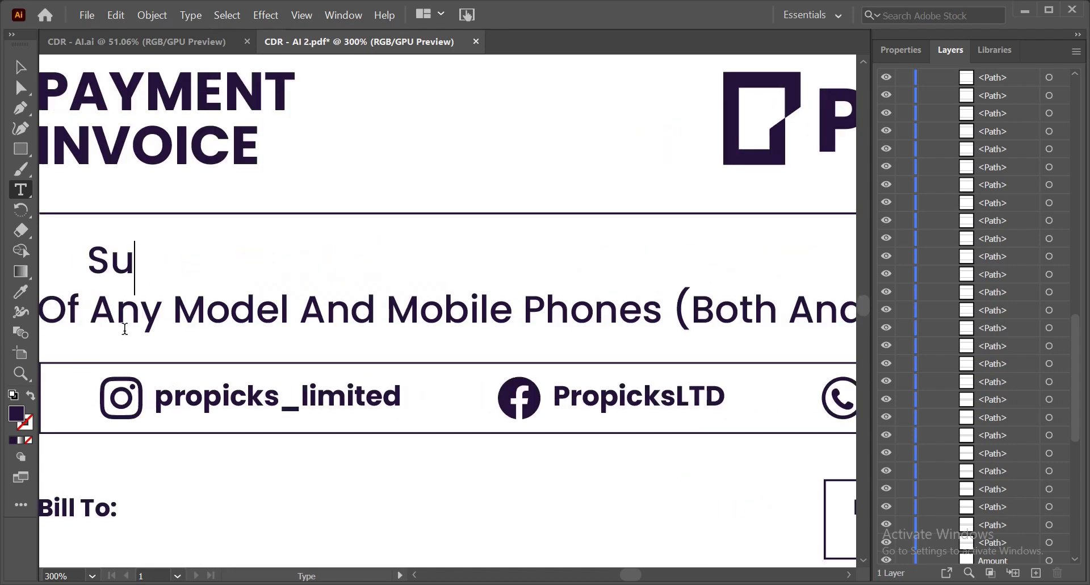
{"action": "type", "text": "bsc"}
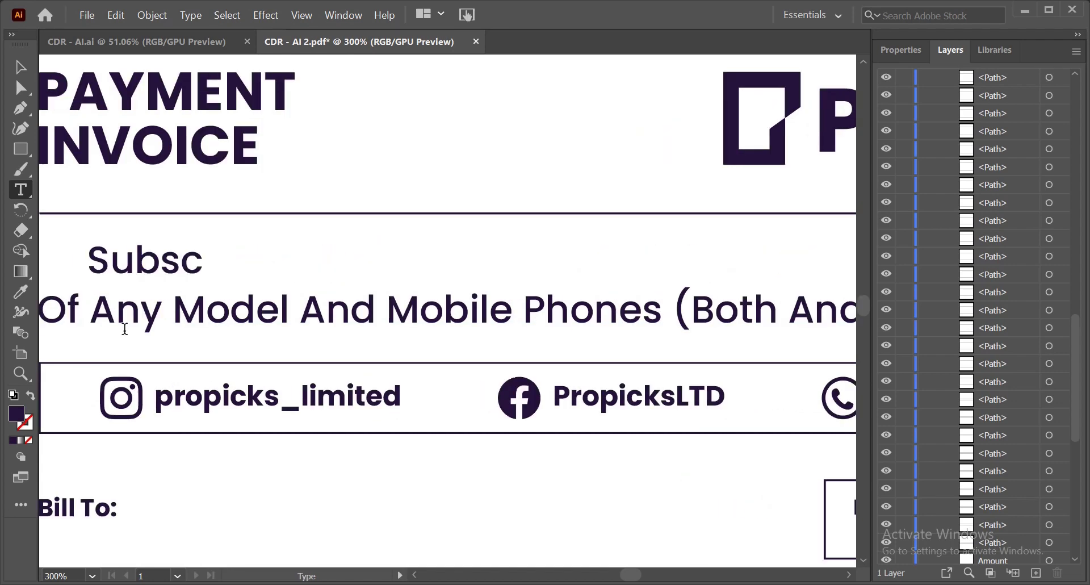
{"action": "key", "text": "BackSpace"}
{"action": "type", "text": "cribe"}
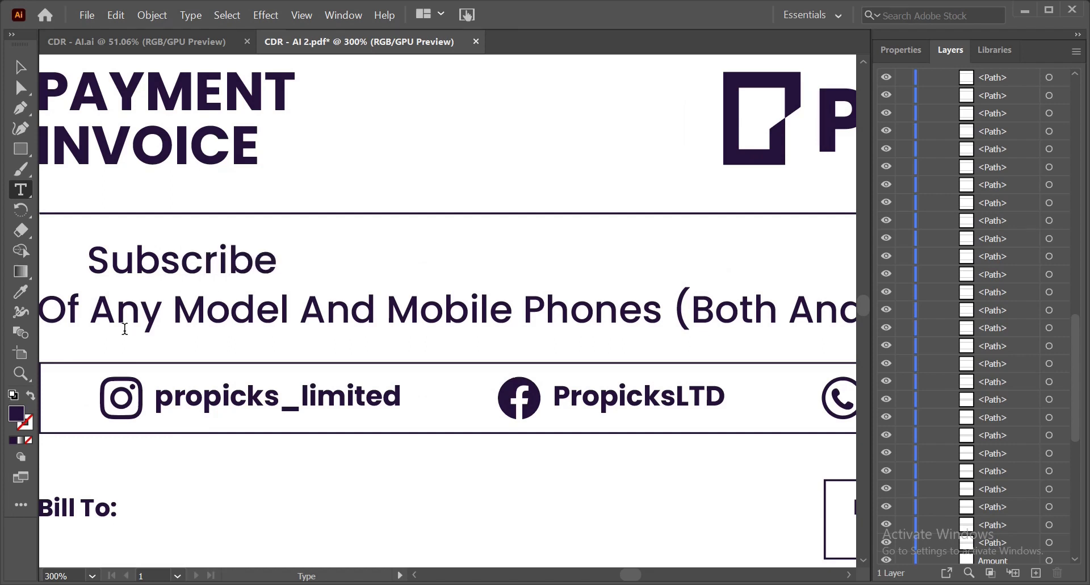
{"action": "left_click", "coordinate": [21, 67]}
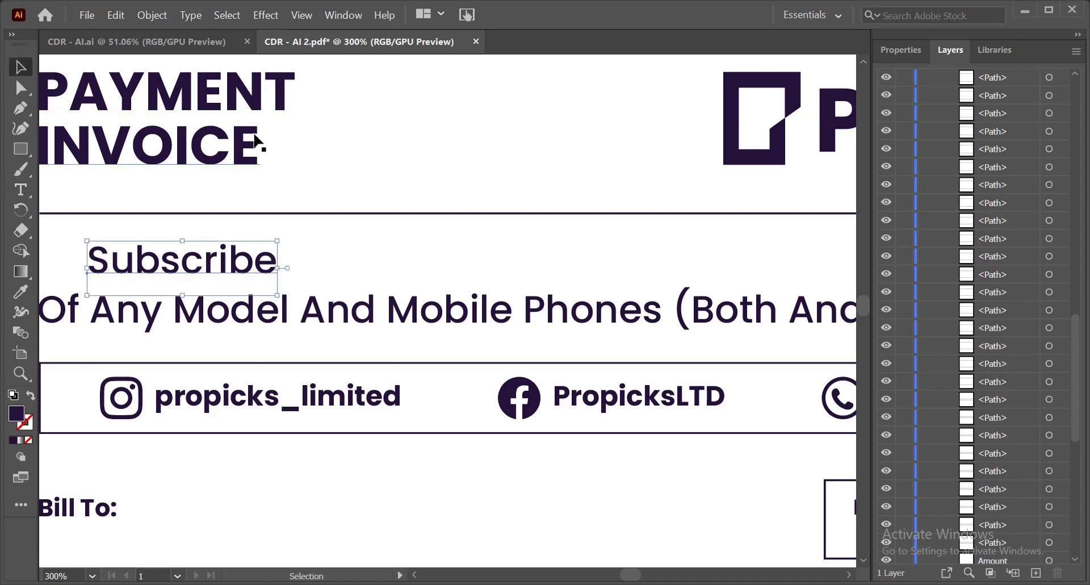
- Deselect the edited Subscribe text on the empty canvas
{"action": "scroll", "coordinate": [372, 241], "scroll_direction": "down", "scroll_amount": 2, "text": "alt"}
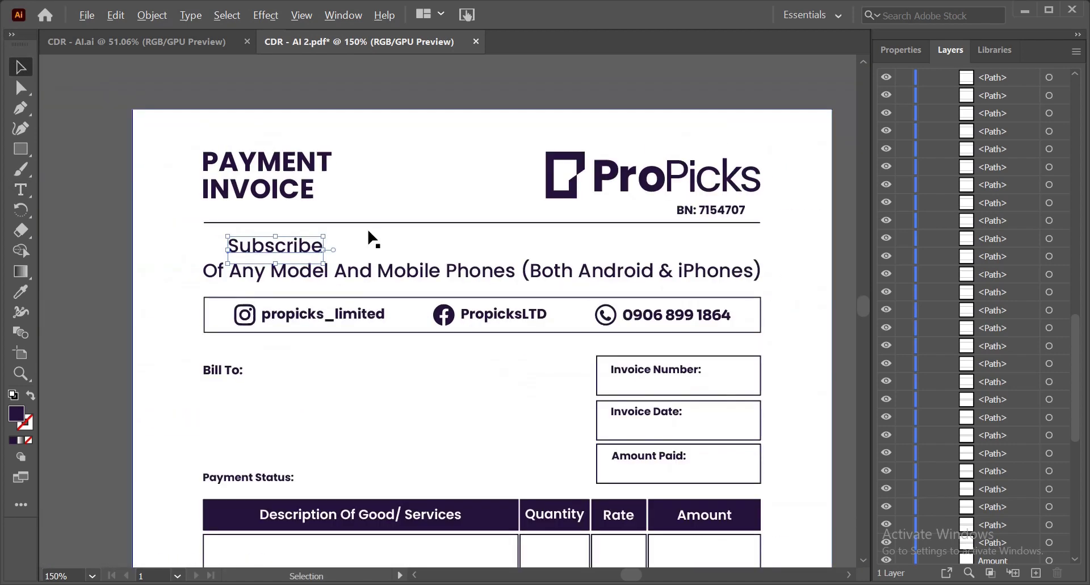
{"action": "scroll", "coordinate": [382, 161], "scroll_direction": "down", "scroll_amount": 2, "text": "alt"}
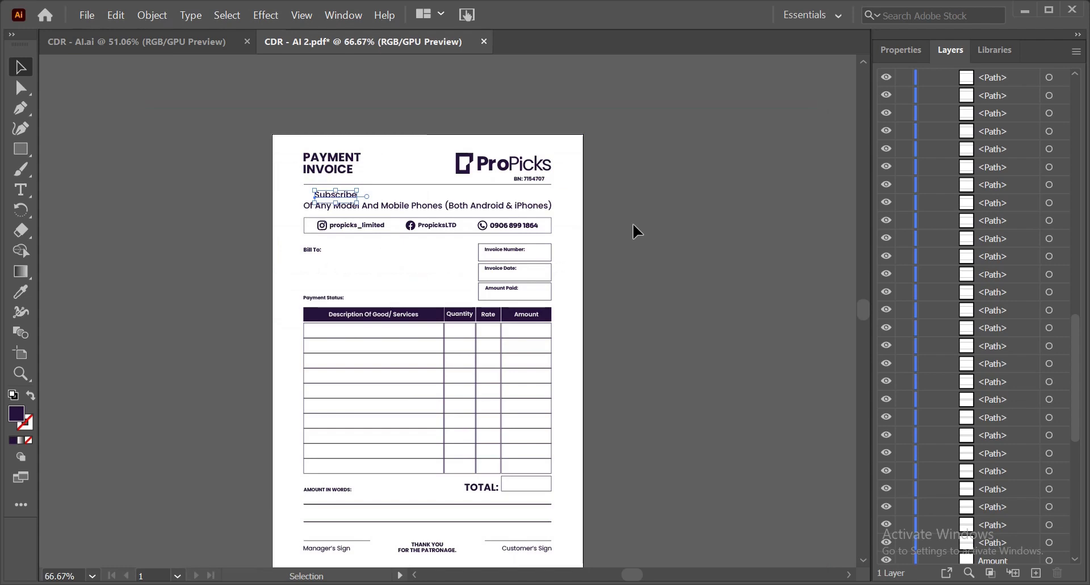
{"action": "scroll", "coordinate": [361, 215], "scroll_direction": "up", "scroll_amount": 1}
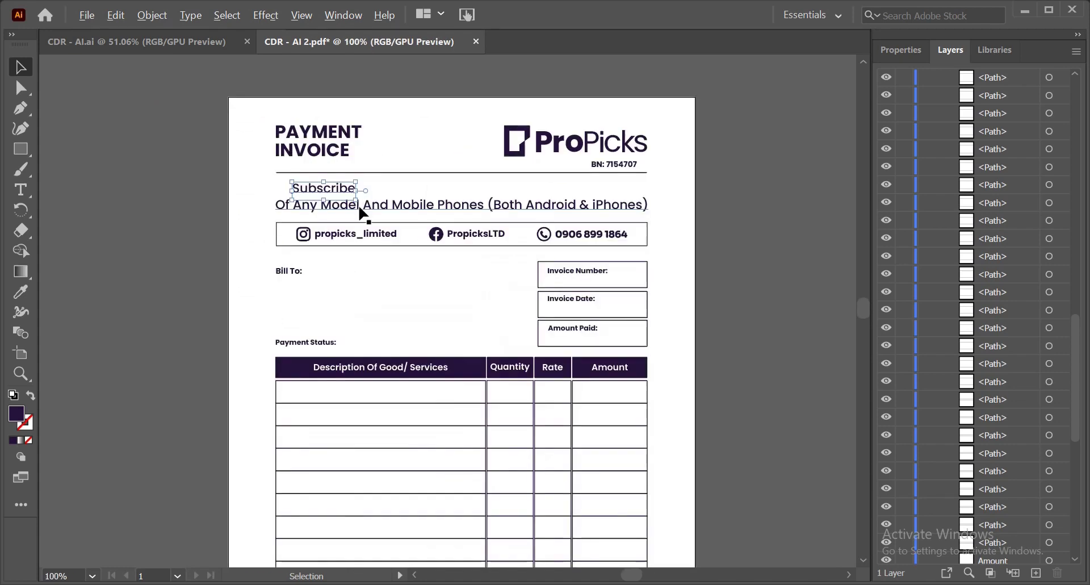
{"action": "left_click", "coordinate": [769, 214]}
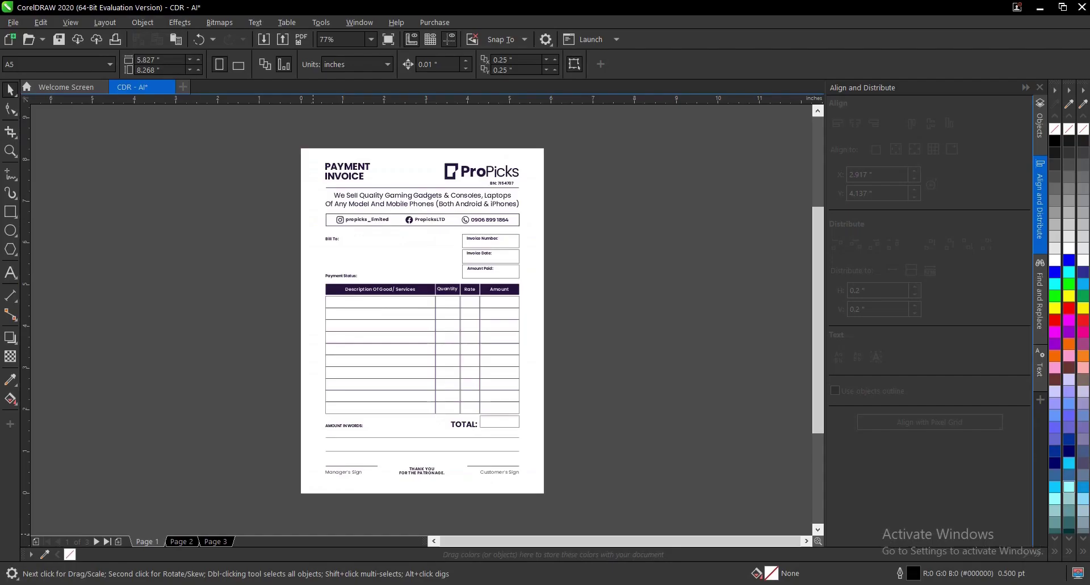
- Marquee-select all icon artwork on Page 2 and open Export with Ctrl+E
{"action": "left_click", "coordinate": [192, 540]}
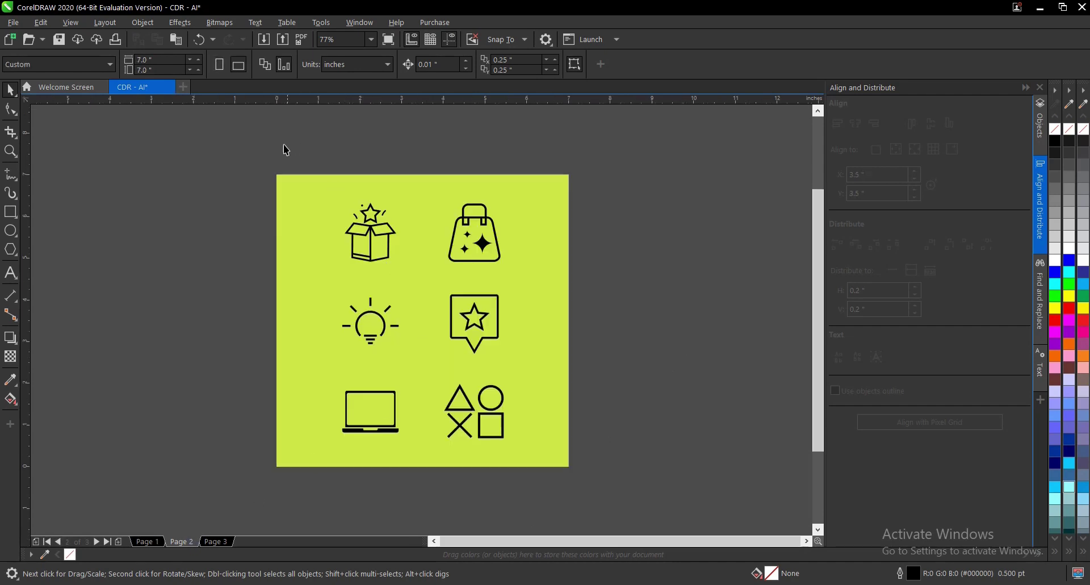
{"action": "left_click_drag", "start_coordinate": [262, 195], "coordinate": [632, 492]}
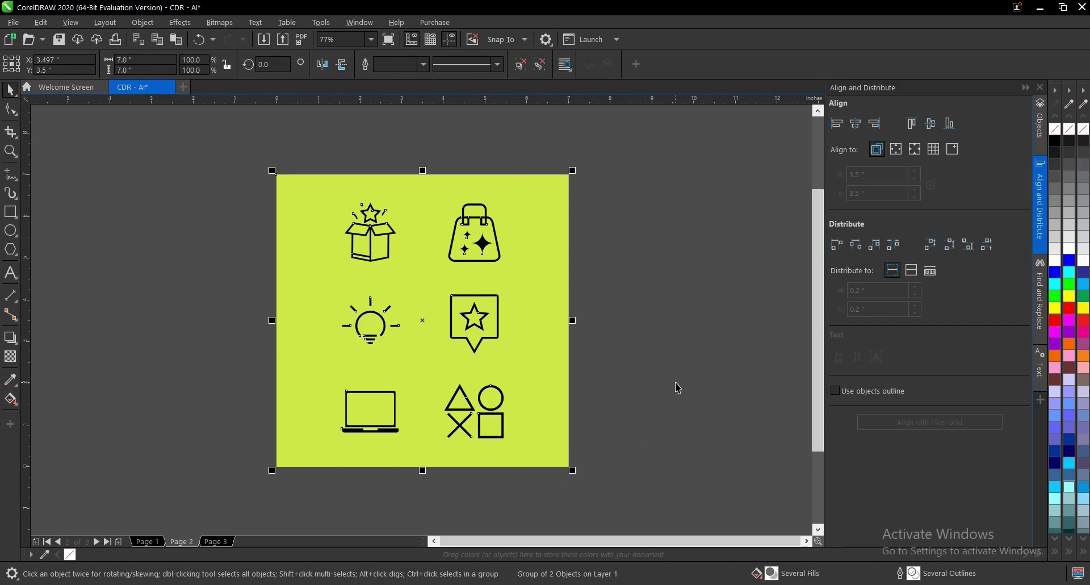
{"action": "key", "text": "ctrl+e"}
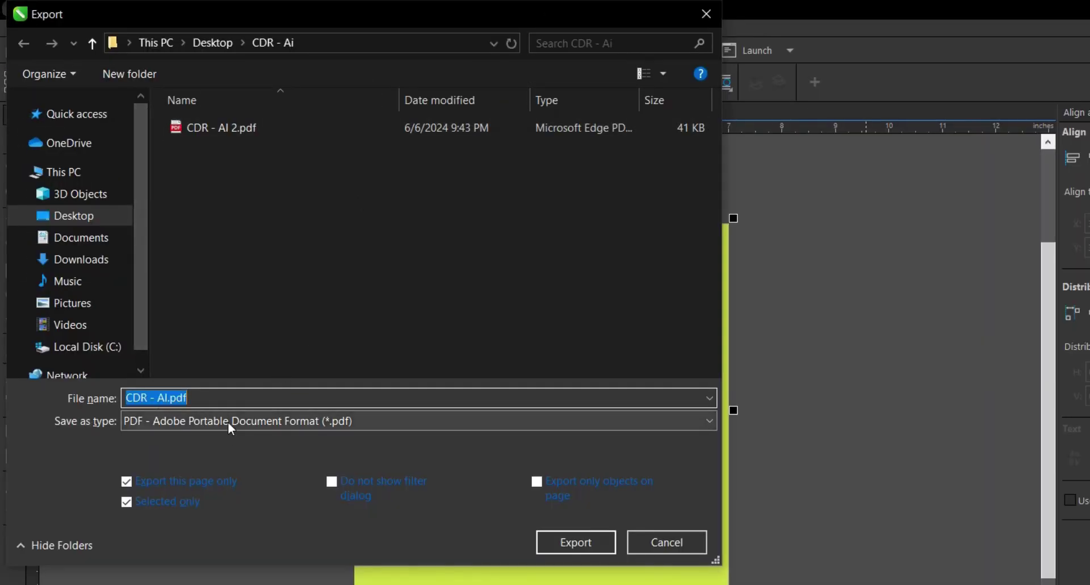
- Export the icons as AI - Adobe Illustrator format under the name CDR - AI.ai 2
{"action": "left_click", "coordinate": [227, 422]}
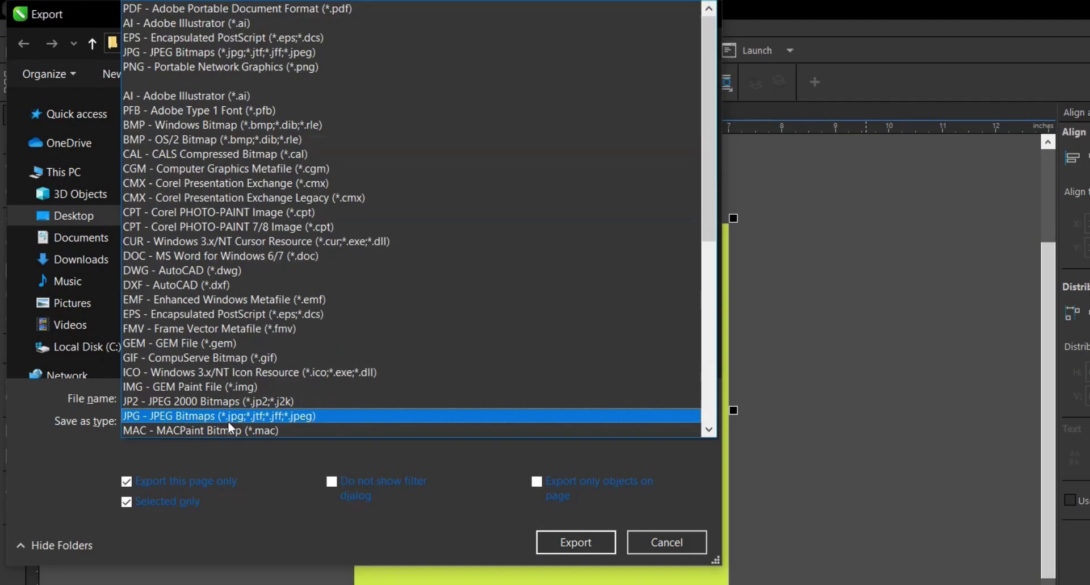
{"action": "left_click", "coordinate": [172, 25]}
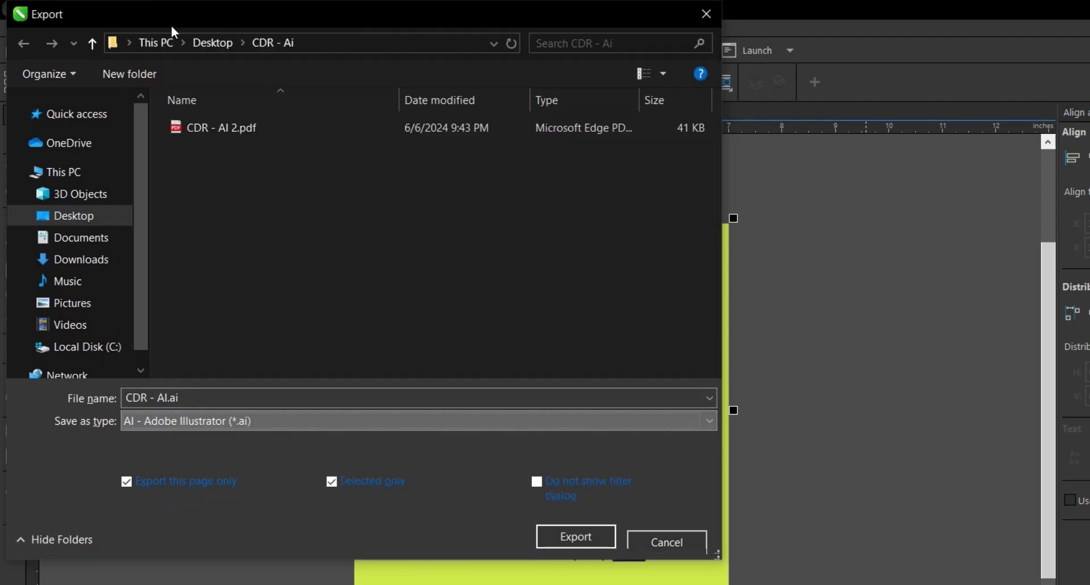
{"action": "left_click", "coordinate": [226, 398]}
{"action": "key", "text": "End"}
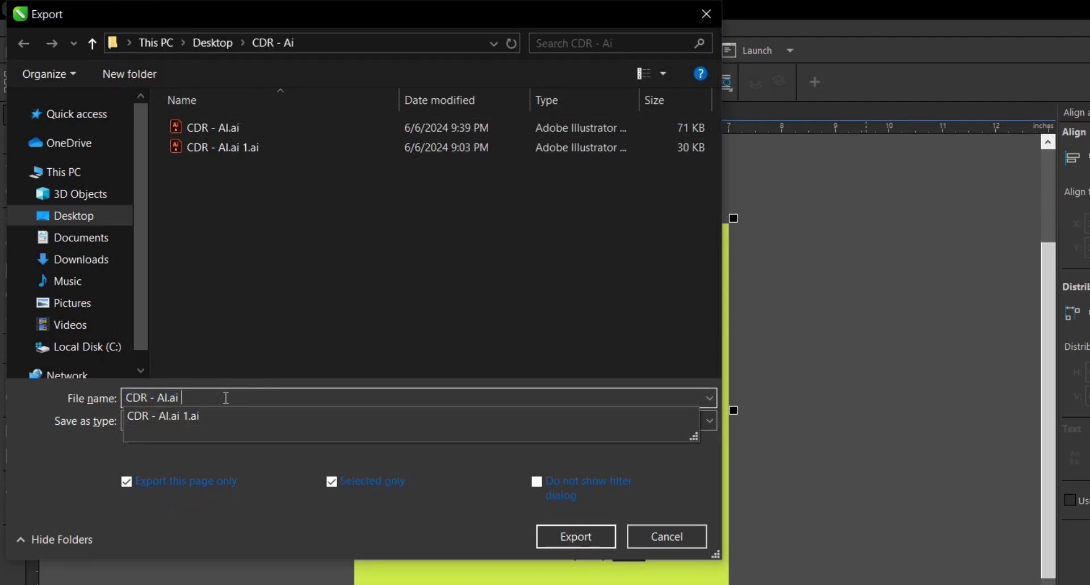
{"action": "type", "text": "2"}
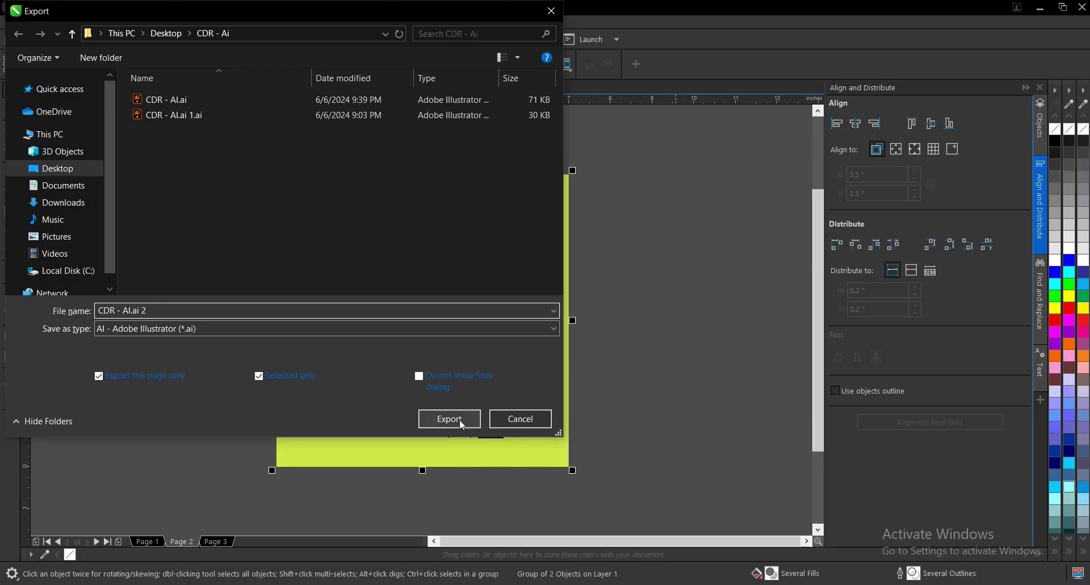
{"action": "left_click", "coordinate": [585, 537]}
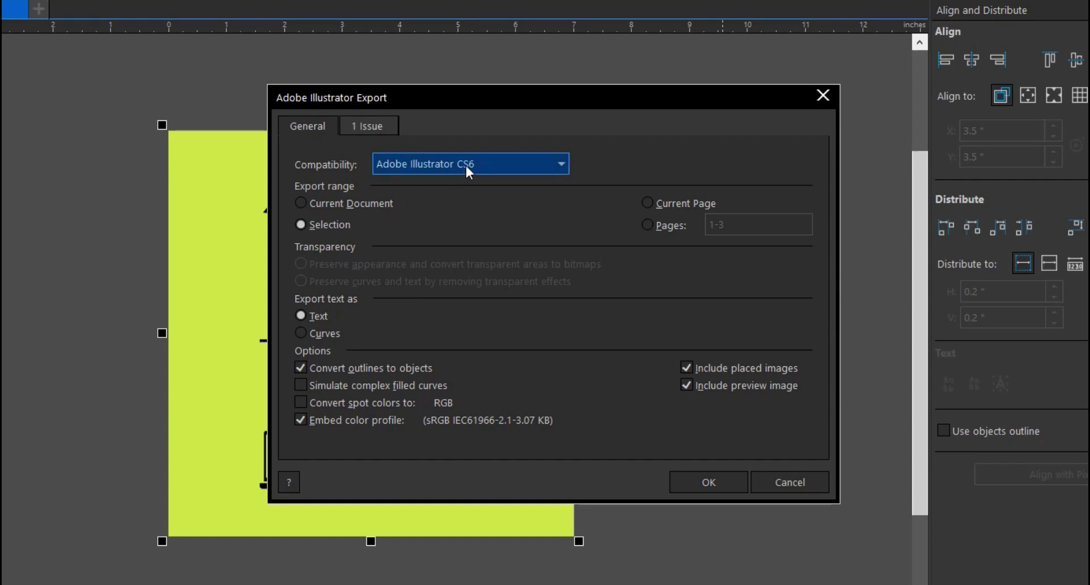
- Set the Illustrator export page range to 2 and confirm the settings
{"action": "left_click", "coordinate": [648, 225]}
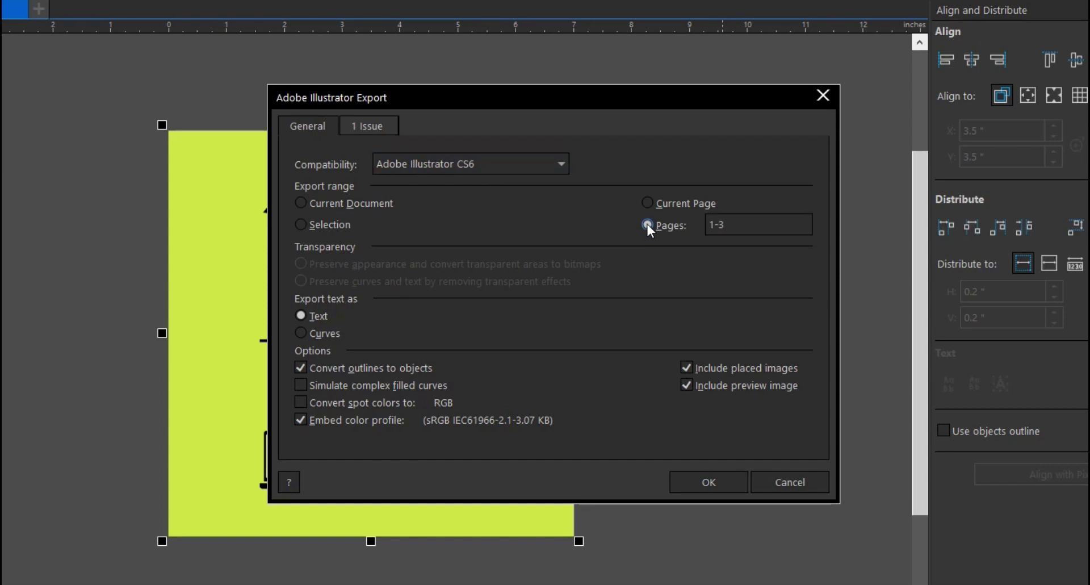
{"action": "left_click", "coordinate": [734, 223]}
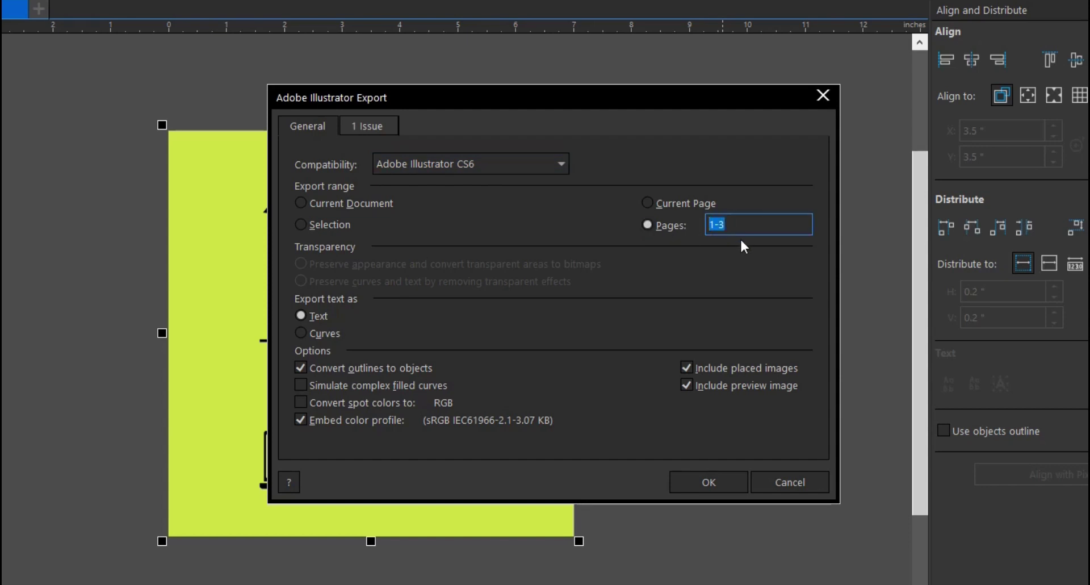
{"action": "type", "text": "2"}
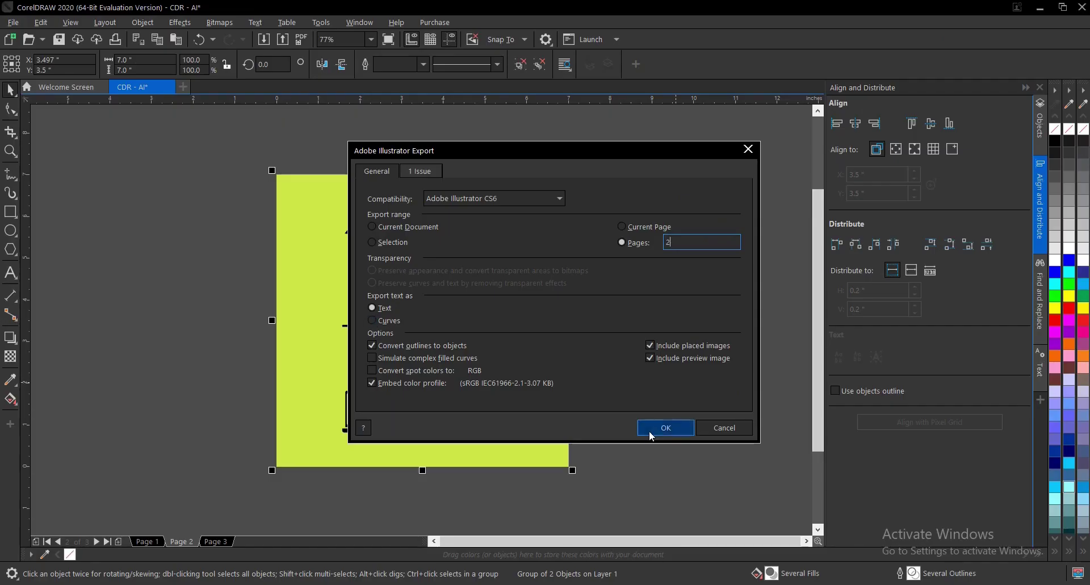
{"action": "left_click", "coordinate": [666, 428]}
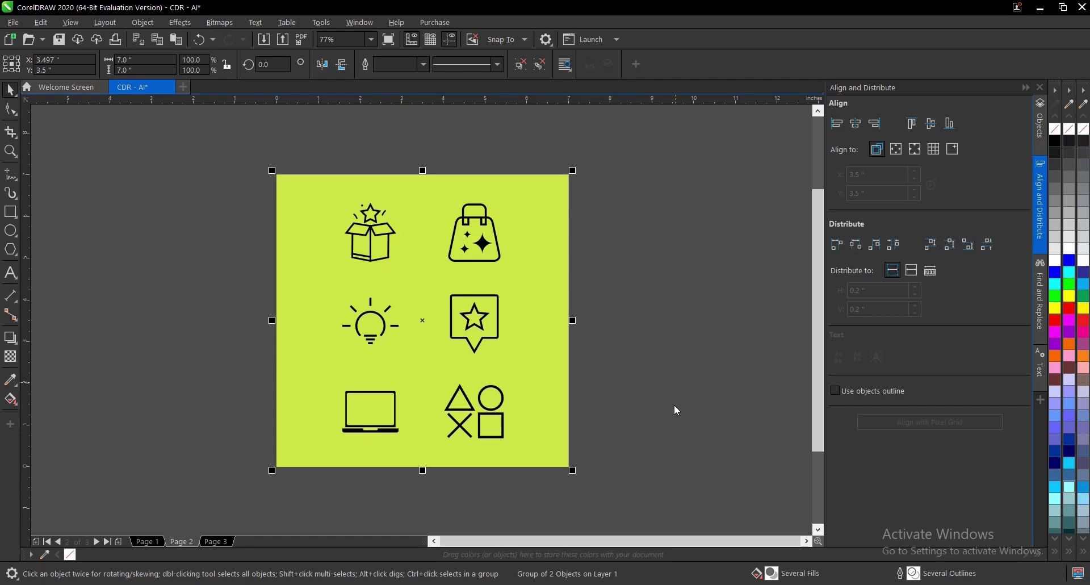
- Open CDR - AI.ai 2.ai in Illustrator from the CDR - Ai folder in File Explorer
{"action": "key", "text": "alt+Tab"}
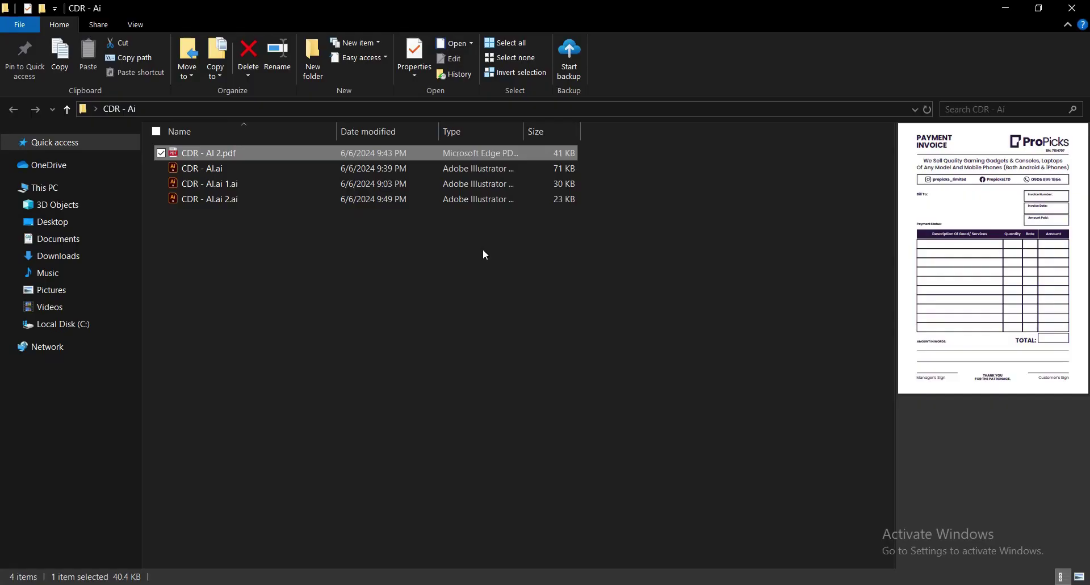
{"action": "left_click", "coordinate": [484, 253]}
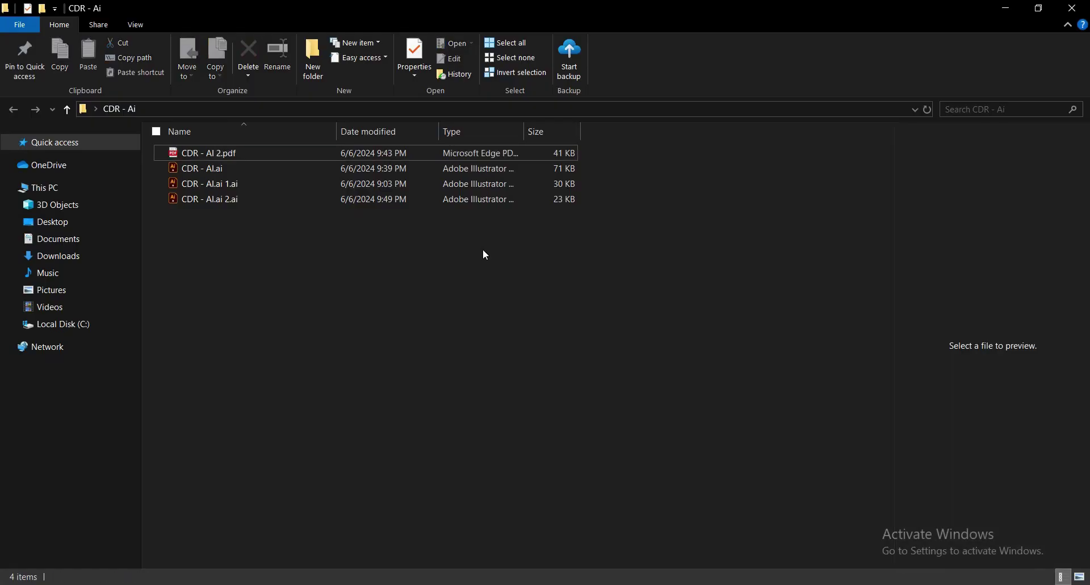
{"action": "left_click", "coordinate": [433, 203]}
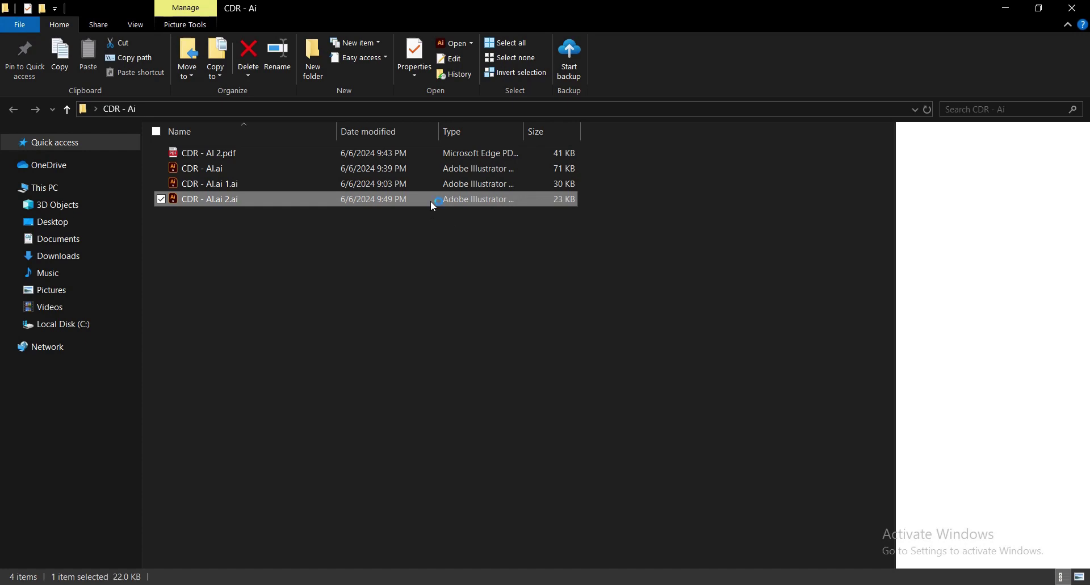
{"action": "double_click", "coordinate": [433, 204]}
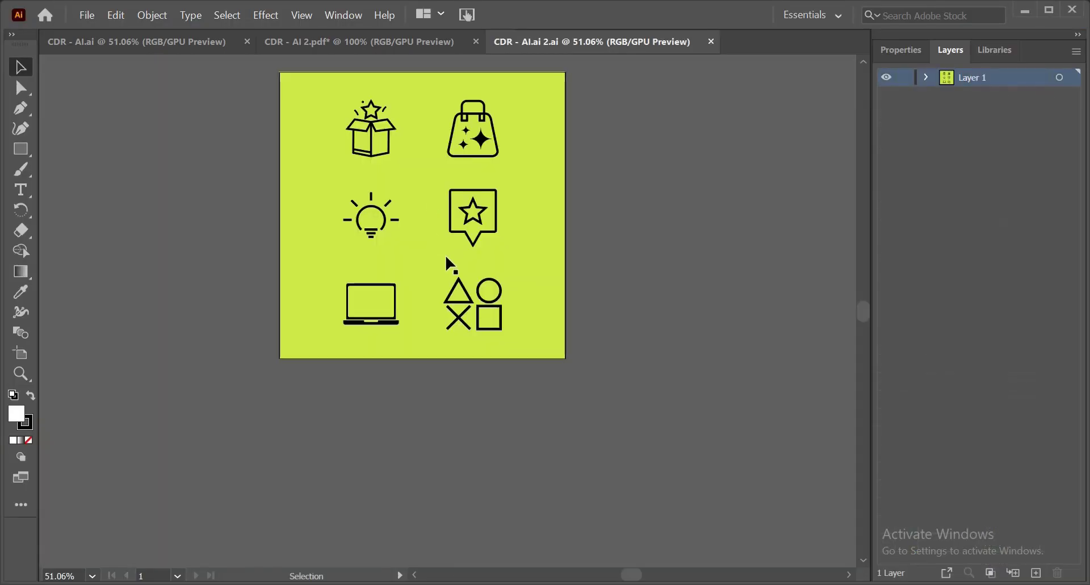
- Ungroup the icon artwork, then ungroup the bag in isolation mode, undoing an accidental move
{"action": "scroll", "coordinate": [454, 327], "scroll_direction": "down", "scroll_amount": 2}
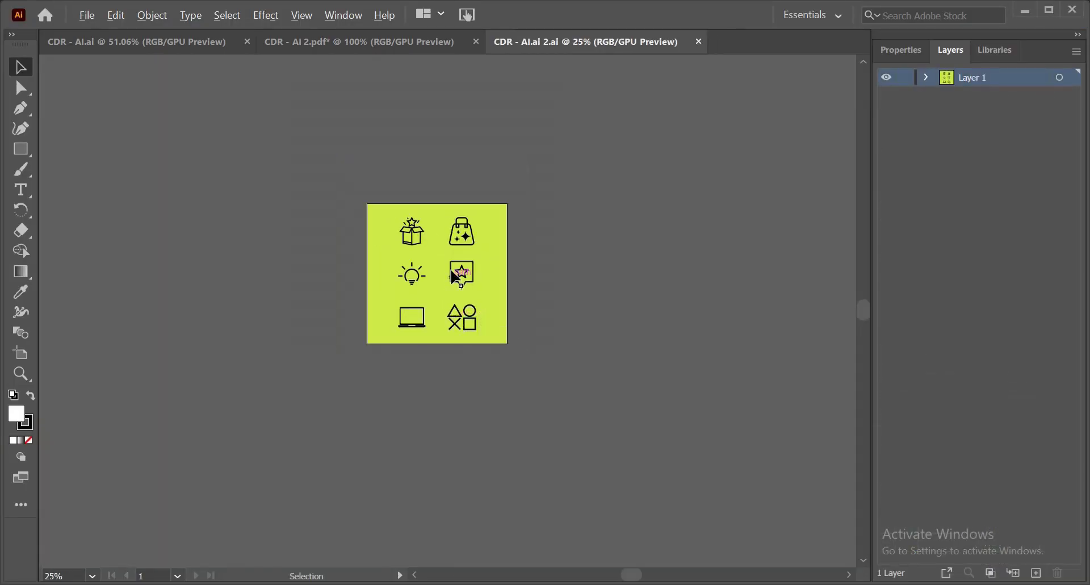
{"action": "scroll", "coordinate": [503, 281], "scroll_direction": "up", "scroll_amount": 6}
{"action": "scroll", "coordinate": [503, 281], "scroll_direction": "down", "scroll_amount": 2}
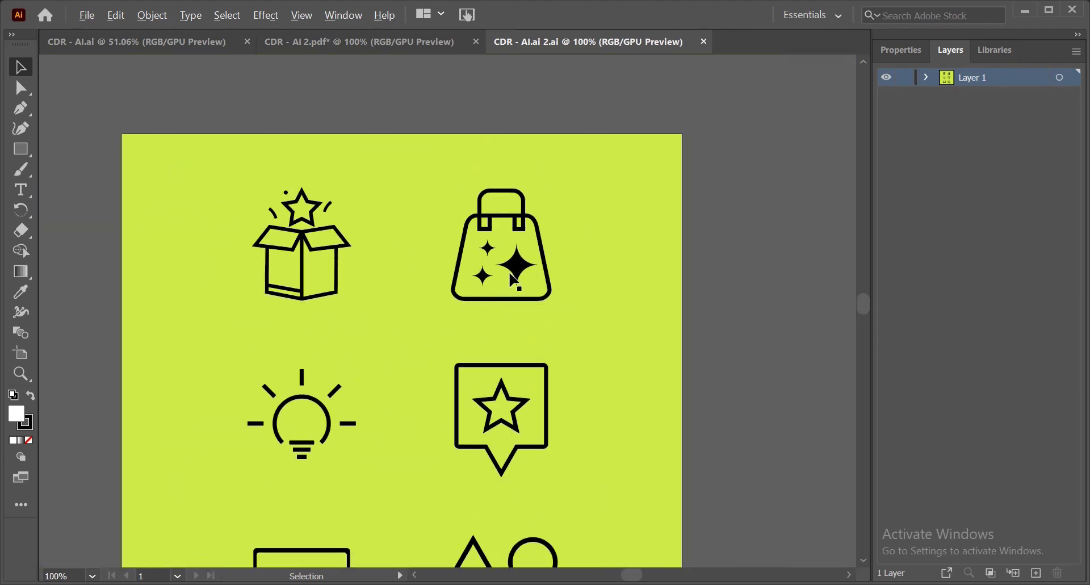
{"action": "scroll", "coordinate": [521, 272], "scroll_direction": "up", "scroll_amount": 1}
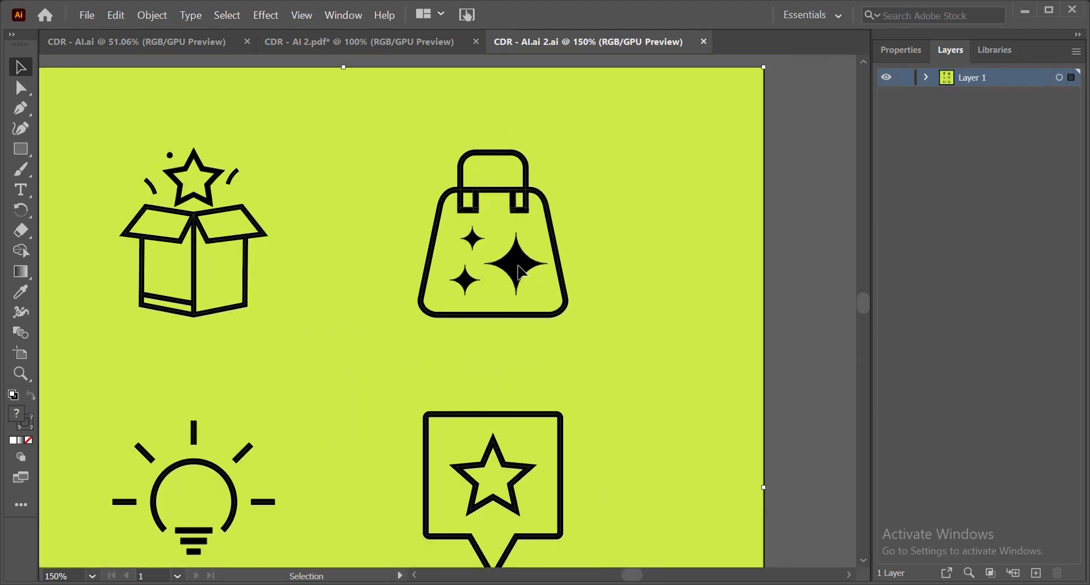
{"action": "right_click", "coordinate": [519, 265]}
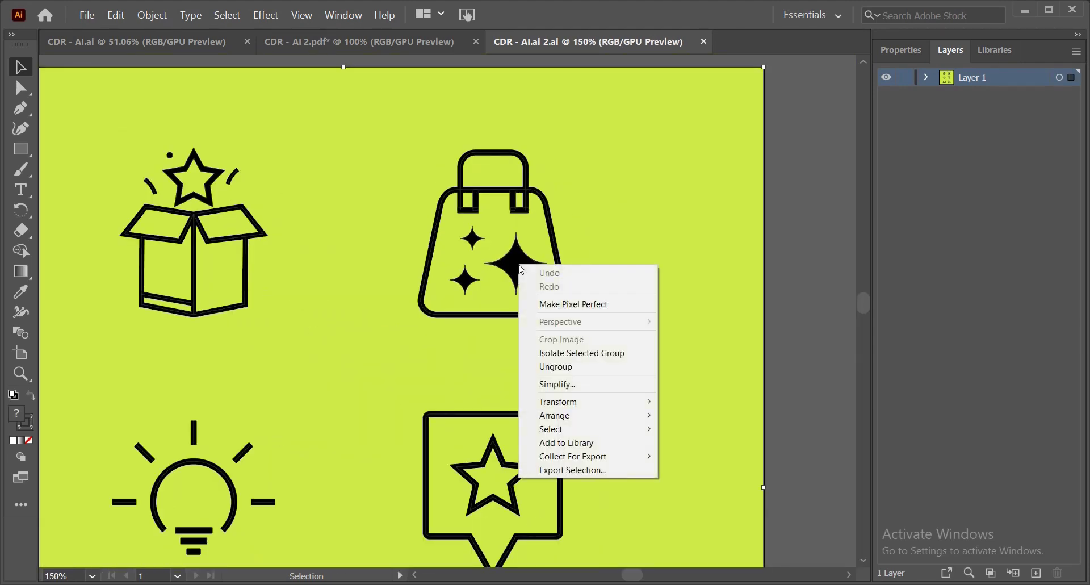
{"action": "left_click", "coordinate": [562, 368]}
{"action": "double_click", "coordinate": [518, 274]}
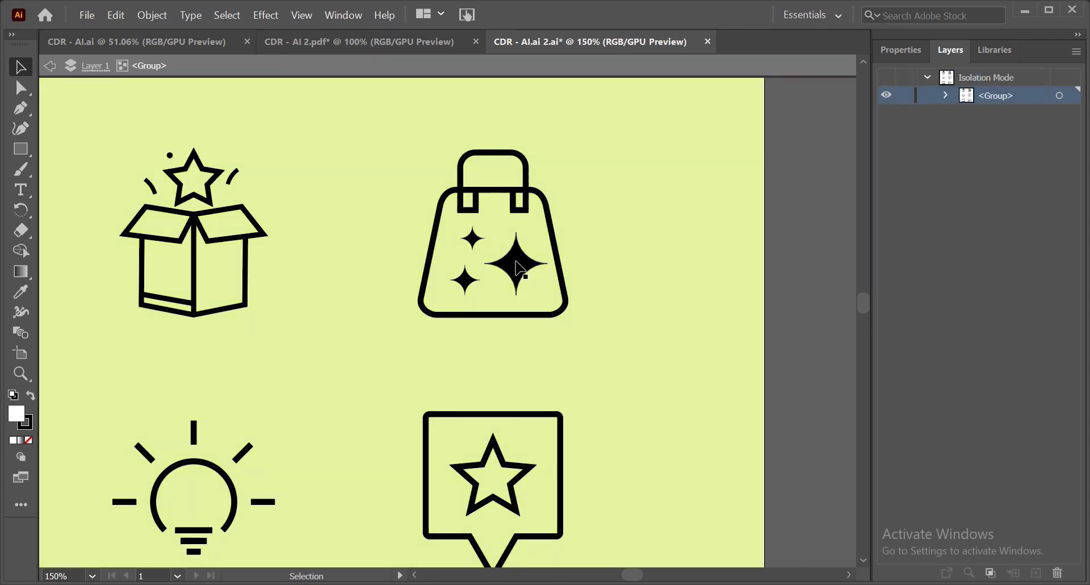
{"action": "left_click_drag", "start_coordinate": [519, 269], "coordinate": [603, 316]}
{"action": "key", "text": "ctrl+z"}
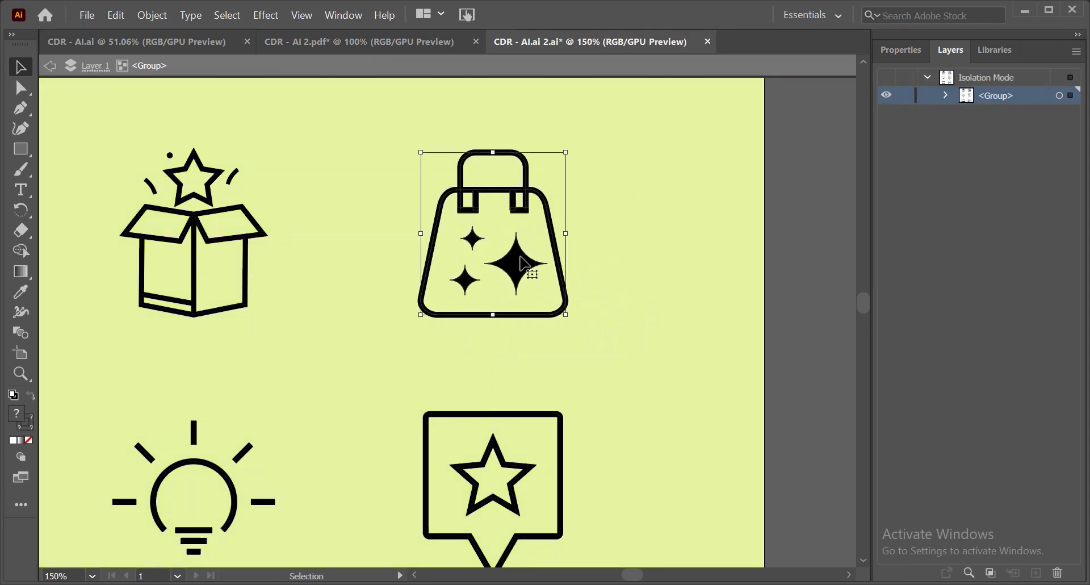
{"action": "right_click", "coordinate": [524, 263]}
{"action": "left_click", "coordinate": [585, 372]}
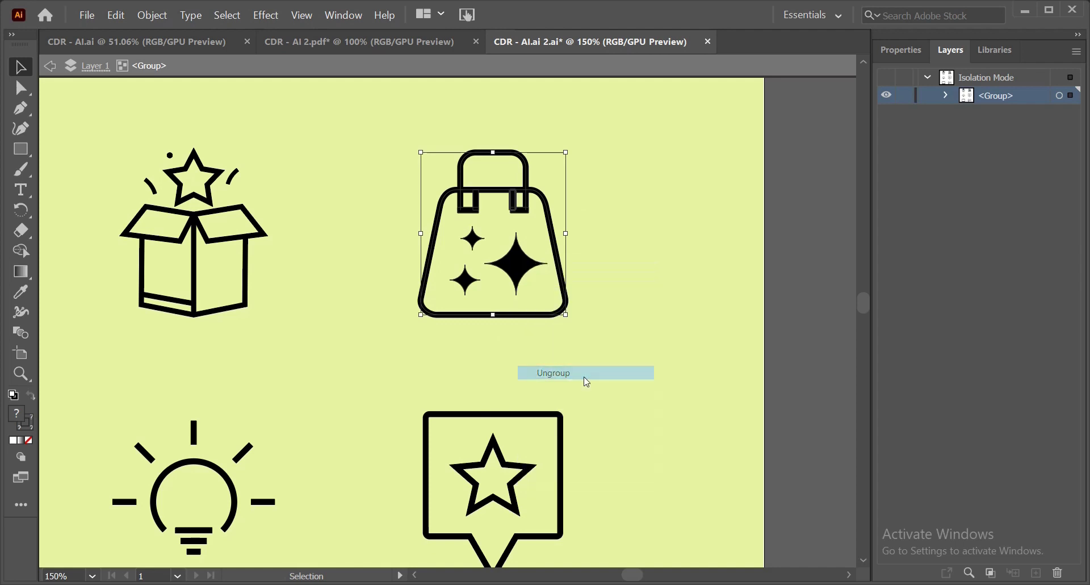
- Drag the large sparkle and a small bar piece out beside the bag, then list the group's paths in Layers
{"action": "left_click", "coordinate": [650, 246]}
{"action": "left_click", "coordinate": [521, 271]}
{"action": "left_click_drag", "start_coordinate": [521, 271], "coordinate": [646, 334]}
{"action": "left_click_drag", "start_coordinate": [521, 212], "coordinate": [563, 255]}
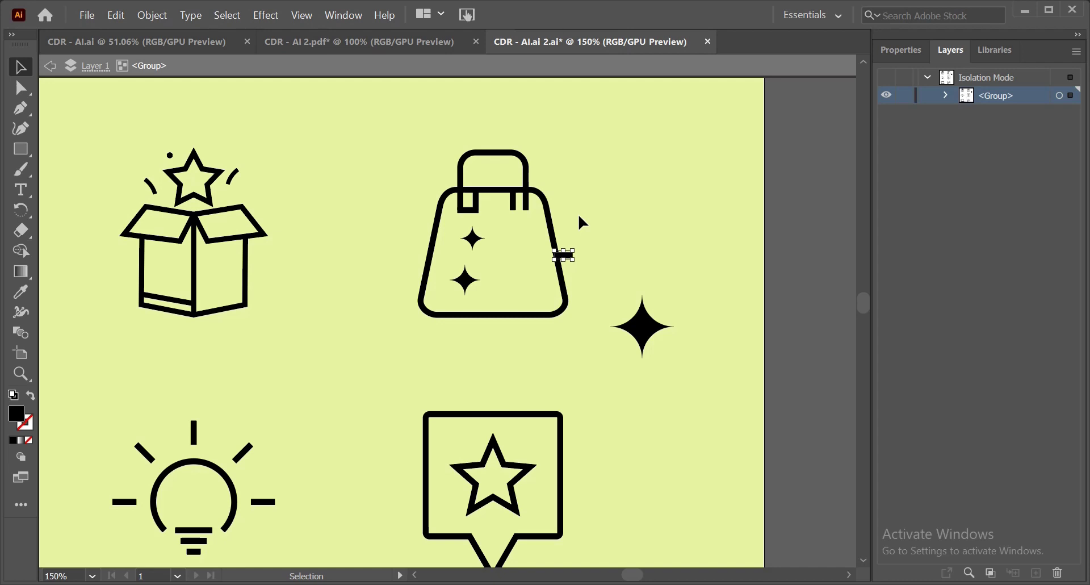
{"action": "left_click", "coordinate": [640, 324]}
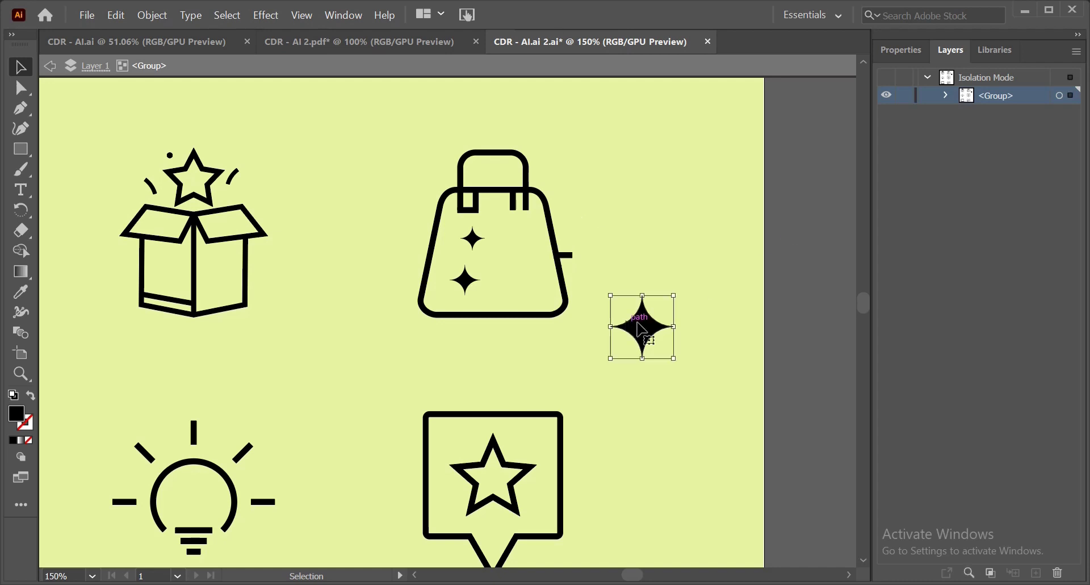
{"action": "left_click", "coordinate": [945, 96]}
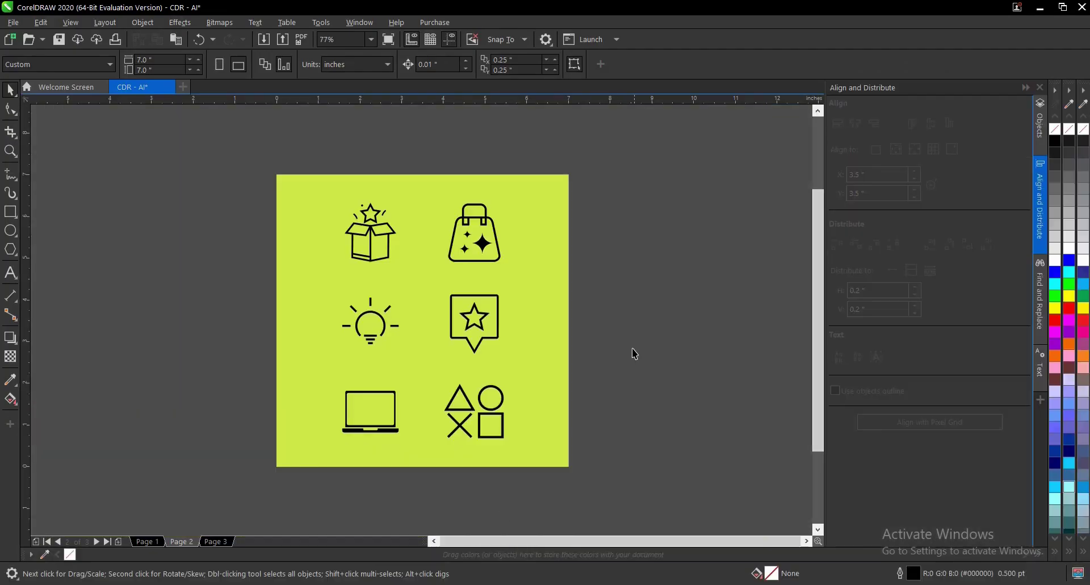
- Show the purple colour palette on Page 3, then switch to the CDR - Ai folder
{"action": "left_click", "coordinate": [227, 541]}
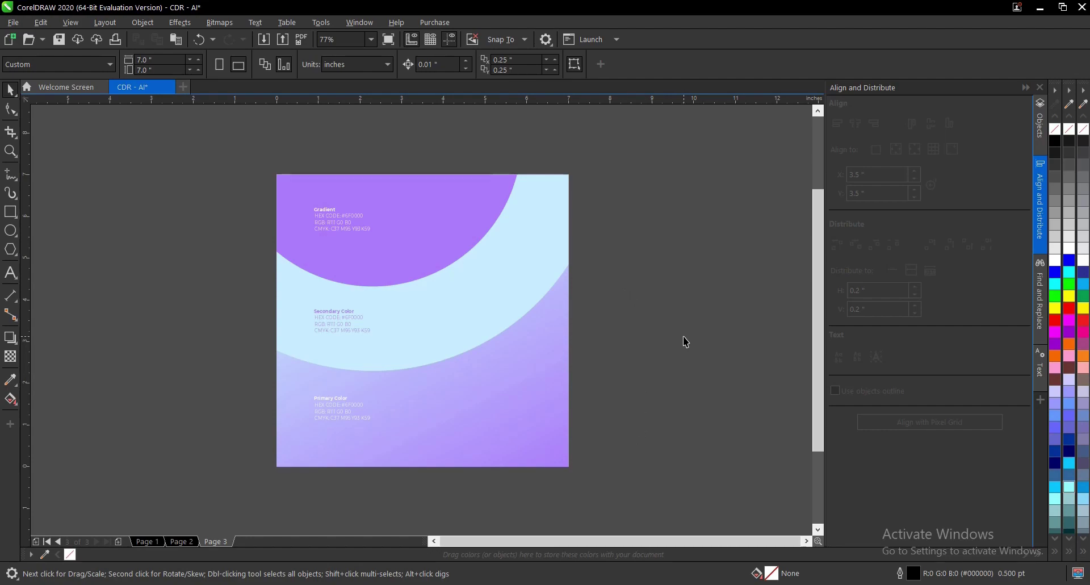
{"action": "key", "text": "alt+Tab"}
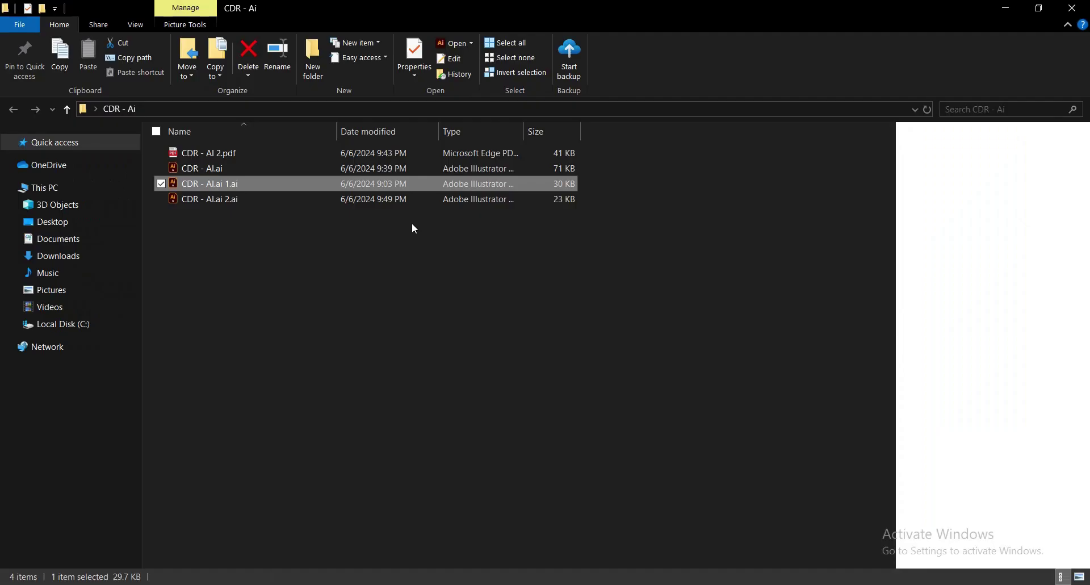
- Pick the exported CDR - AI.ai 1.ai file in the CDR - Ai folder to open it in Illustrator
{"action": "left_click", "coordinate": [430, 291]}
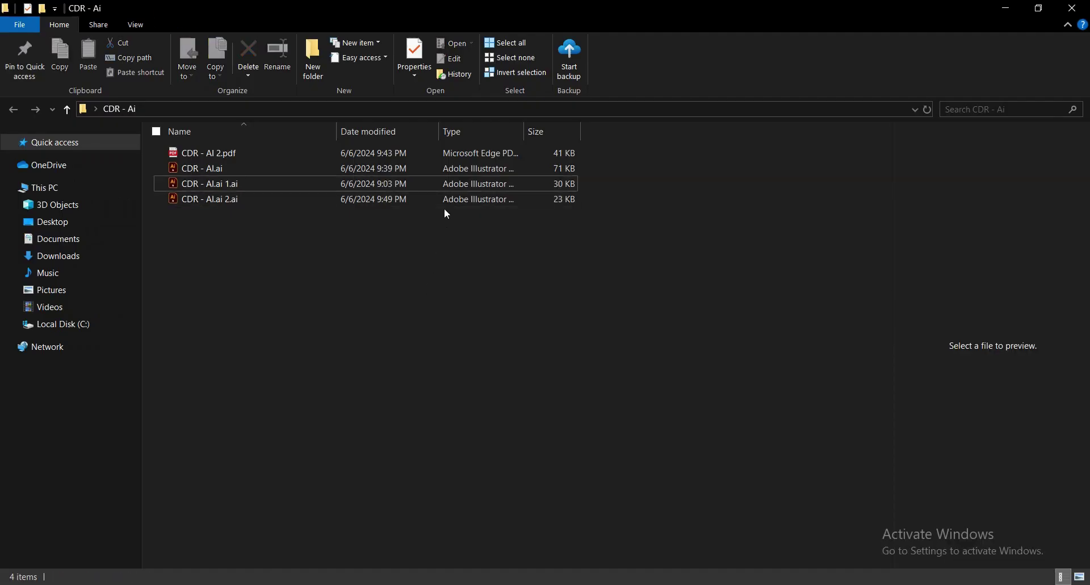
{"action": "left_click", "coordinate": [423, 188]}
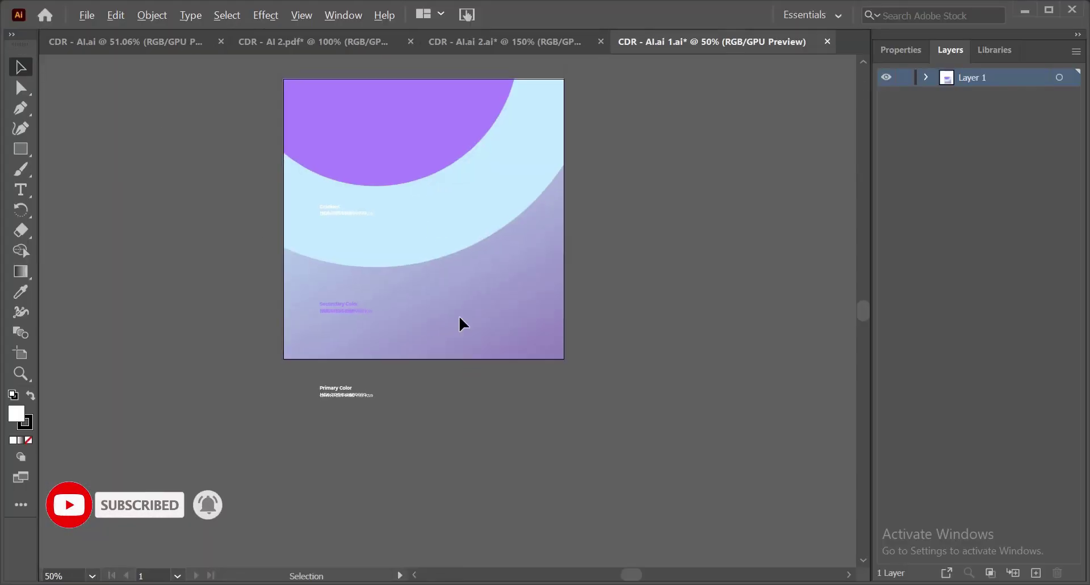
- Zoom in on the palette's Secondary Color hex text, then show CorelDRAW's Page 1 invoice
{"action": "scroll", "coordinate": [381, 153], "scroll_direction": "up", "scroll_amount": 1}
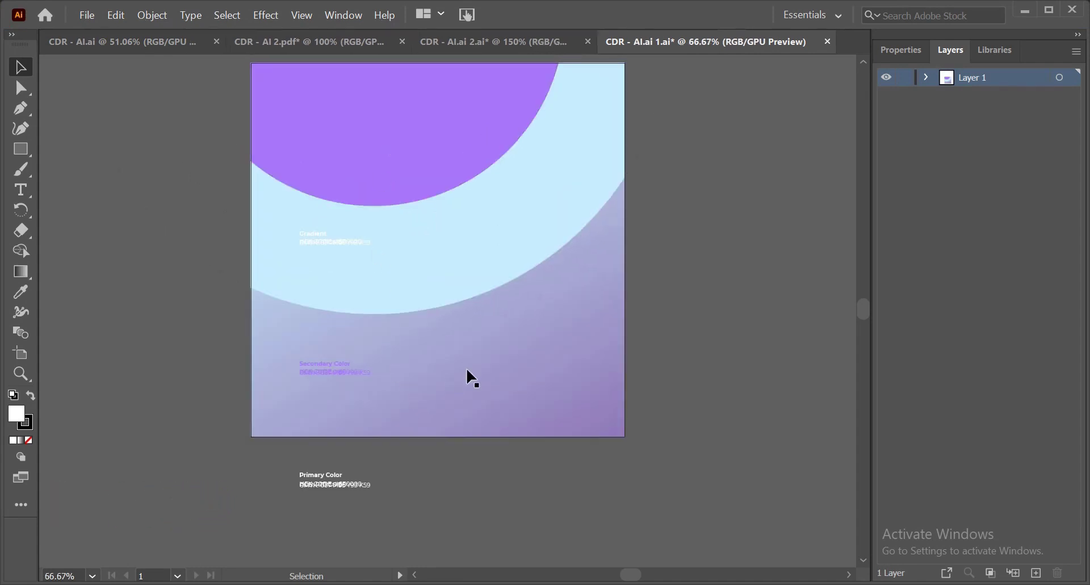
{"action": "left_click", "coordinate": [306, 375]}
{"action": "scroll", "coordinate": [316, 381], "scroll_direction": "up", "scroll_amount": 3}
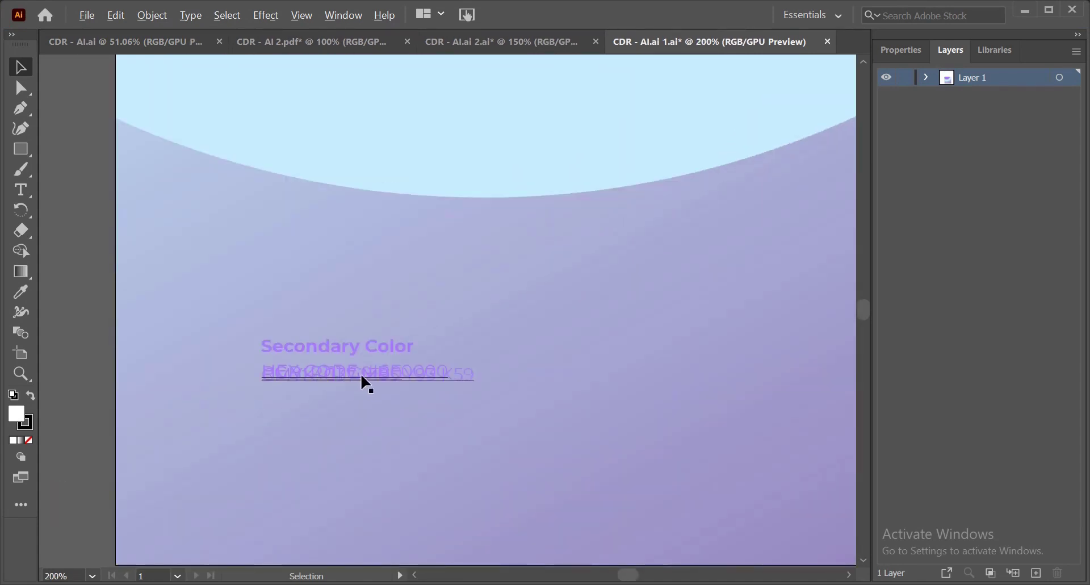
{"action": "scroll", "coordinate": [367, 380], "scroll_direction": "down", "scroll_amount": 1}
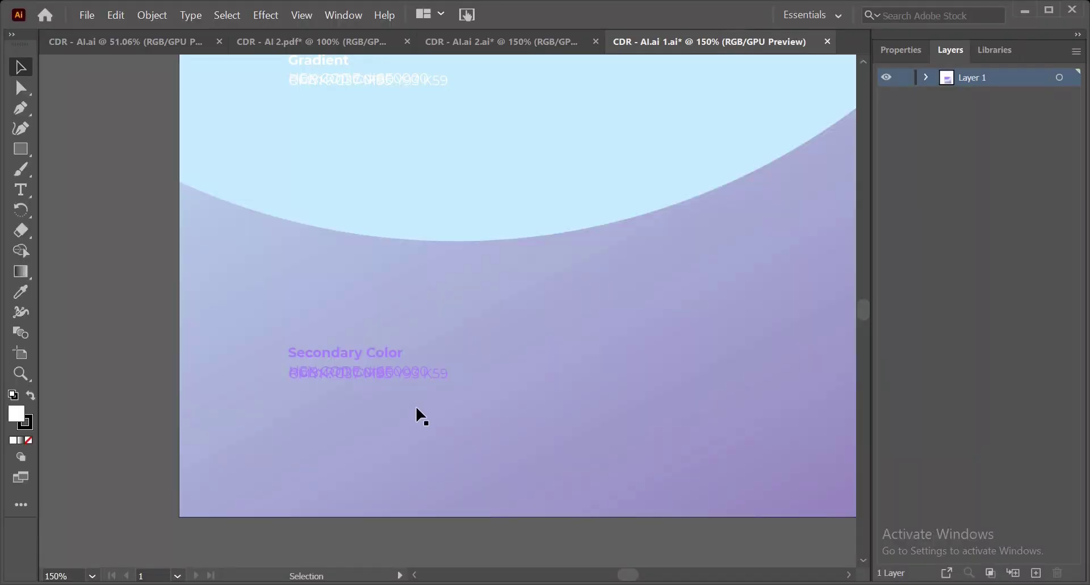
{"action": "scroll", "coordinate": [421, 417], "scroll_direction": "down", "scroll_amount": 3}
{"action": "scroll", "coordinate": [433, 245], "scroll_direction": "up", "scroll_amount": 1}
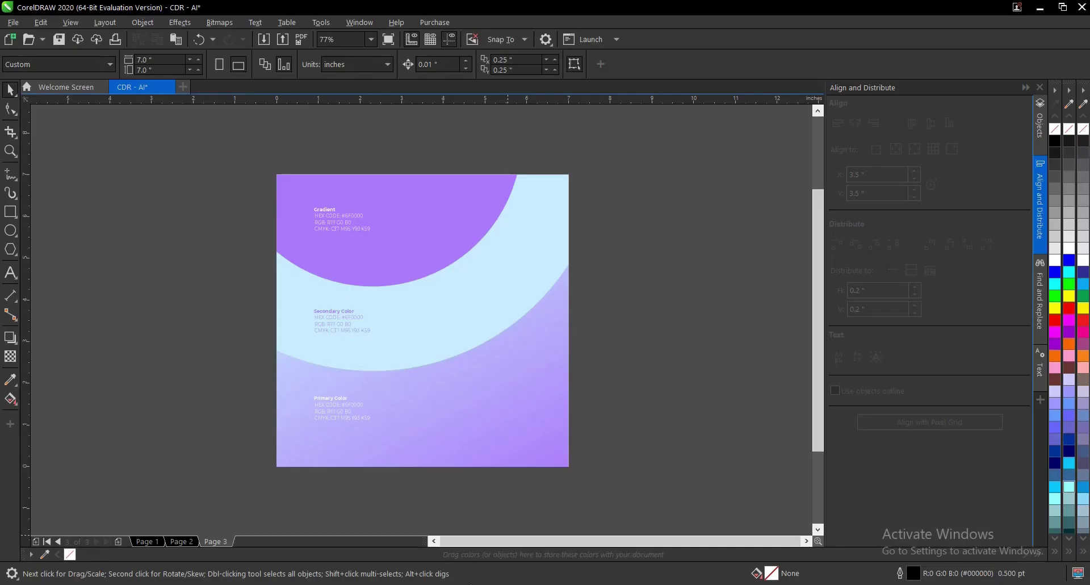
{"action": "left_click", "coordinate": [147, 541]}
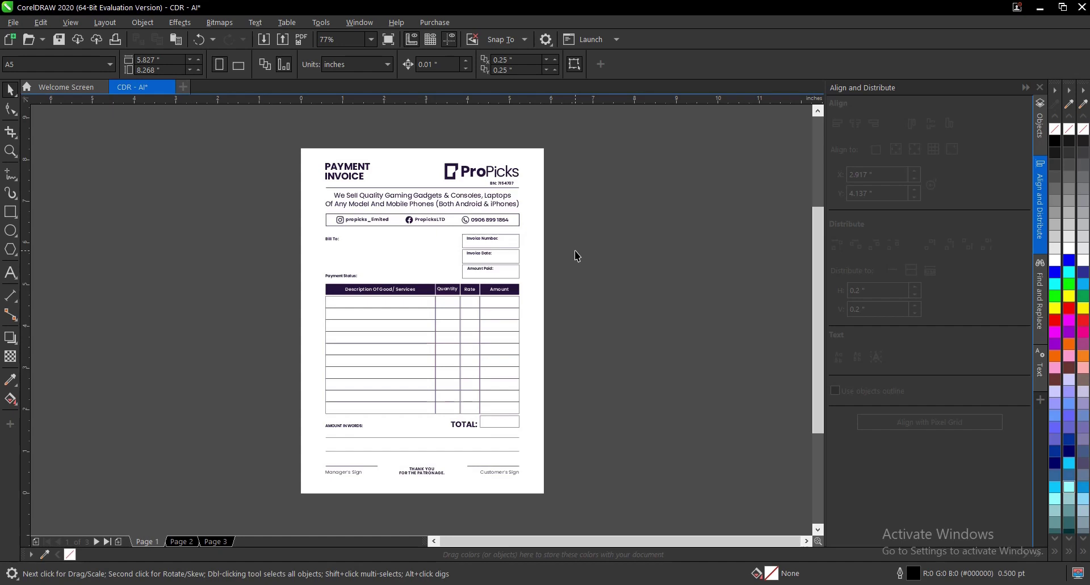
- Export the document as EPS - Encapsulated PostScript named CDR - AI.eps to reach the EPS options
{"action": "key", "text": "ctrl+e"}
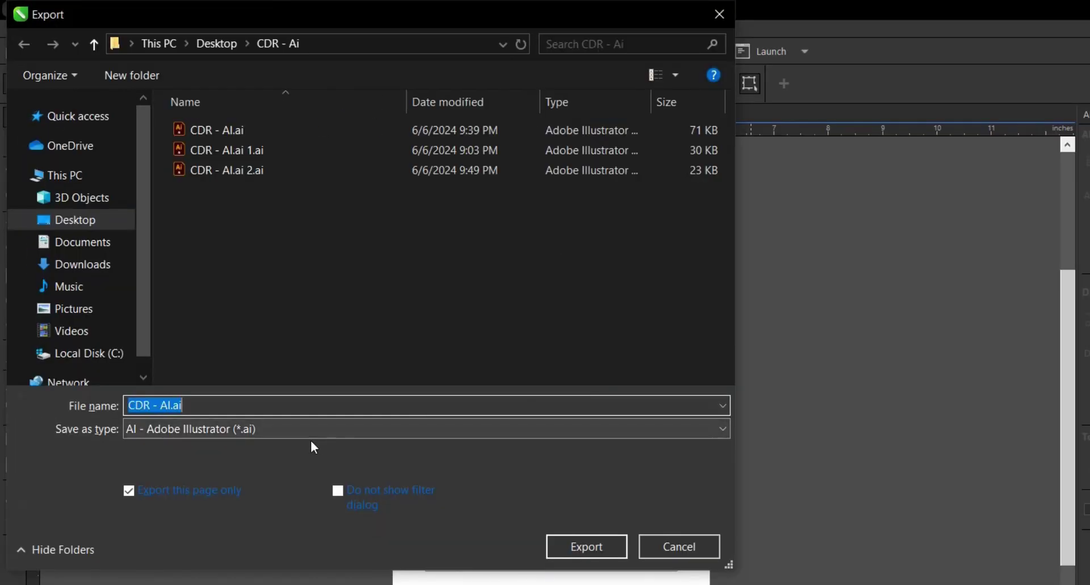
{"action": "left_click", "coordinate": [240, 332]}
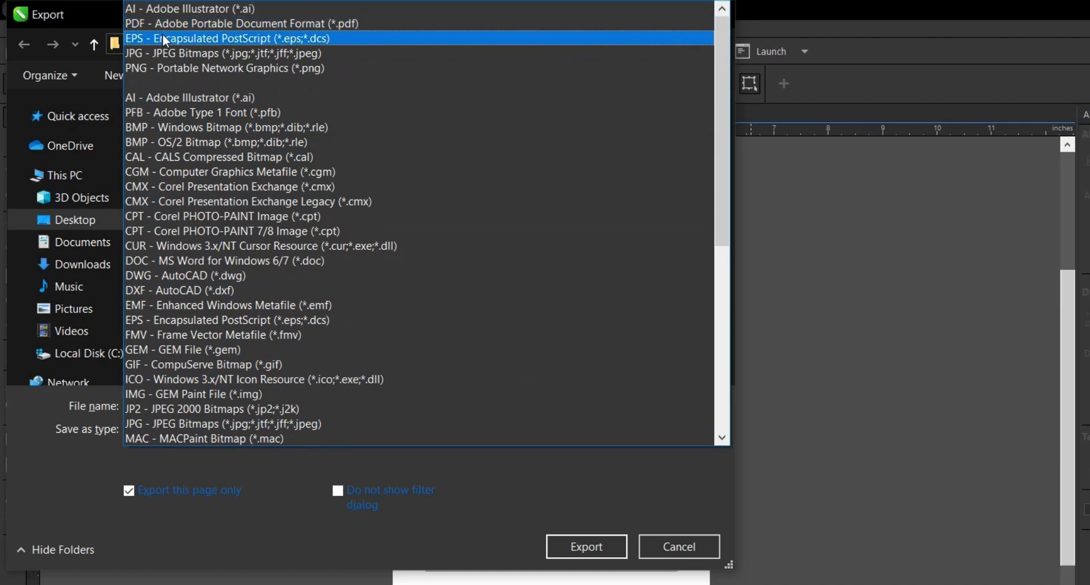
{"action": "left_click", "coordinate": [162, 37]}
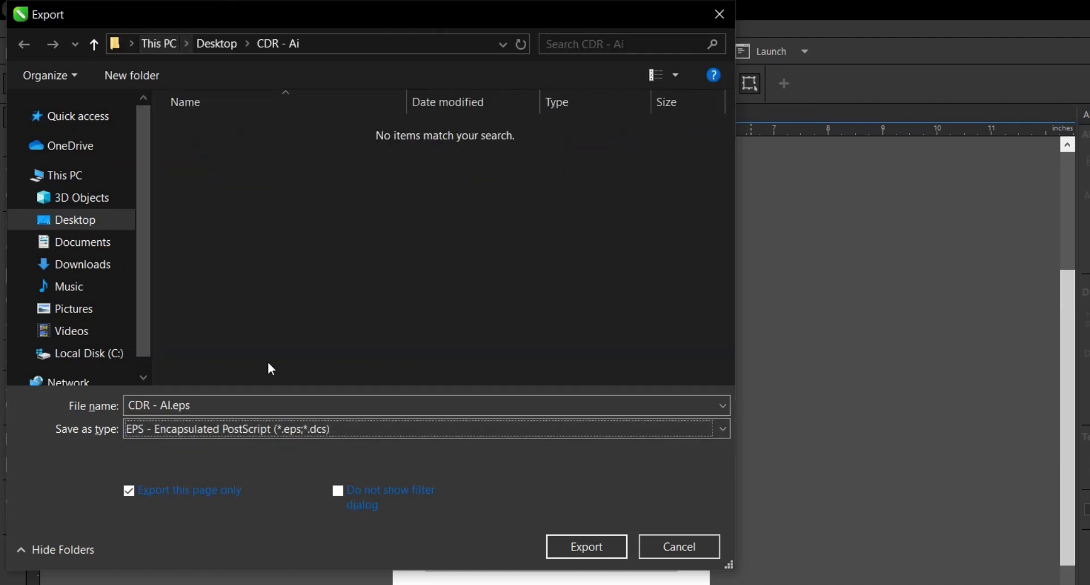
{"action": "left_click", "coordinate": [309, 407]}
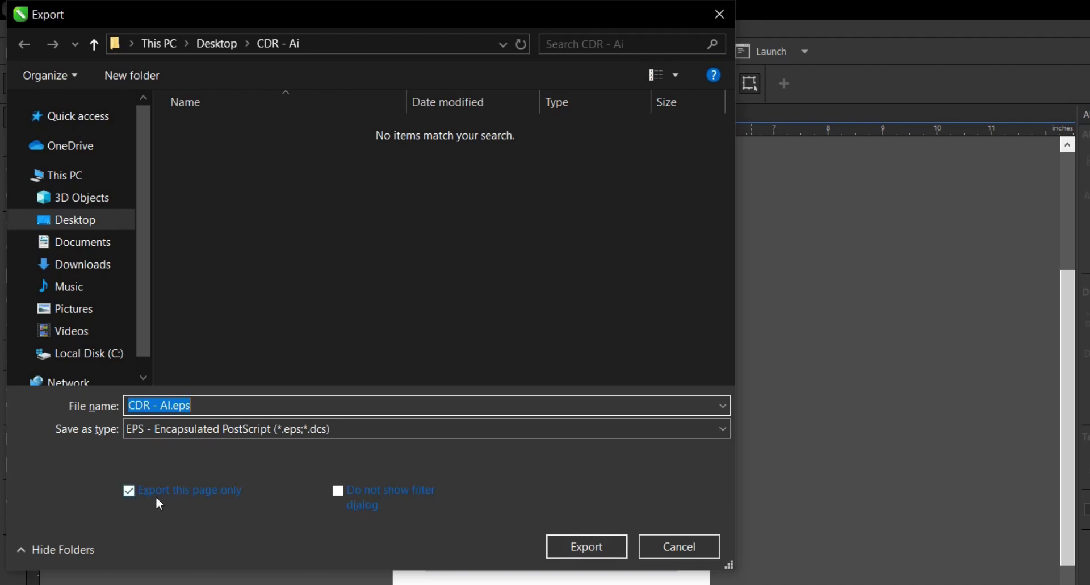
{"action": "left_click", "coordinate": [574, 550]}
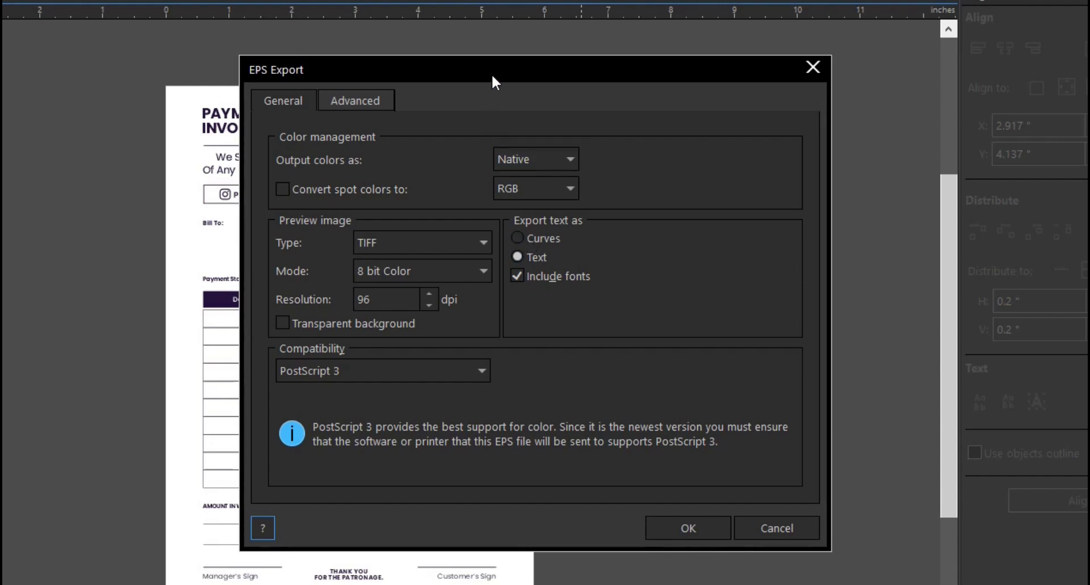
- Accept the EPS export options with PostScript 3 and text exported as Text
{"action": "left_click_drag", "start_coordinate": [495, 70], "coordinate": [831, 89]}
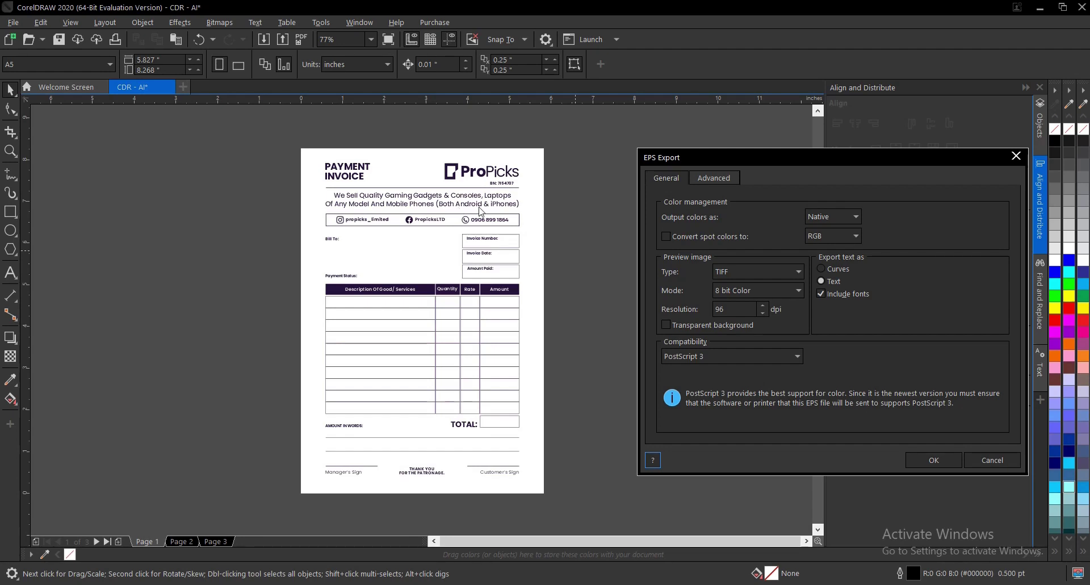
{"action": "left_click_drag", "start_coordinate": [813, 155], "coordinate": [612, 153]}
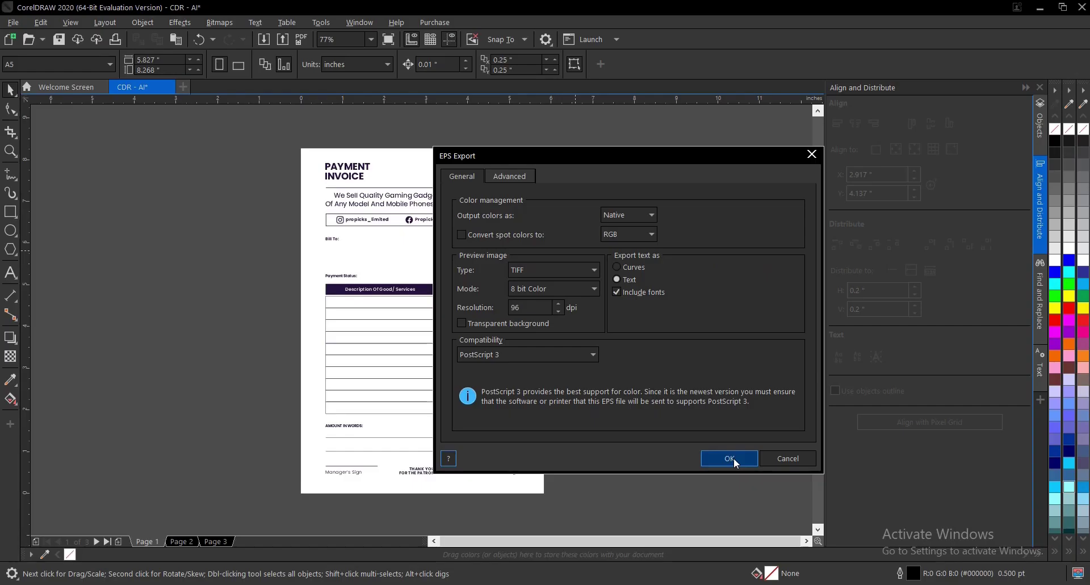
{"action": "left_click", "coordinate": [734, 461]}
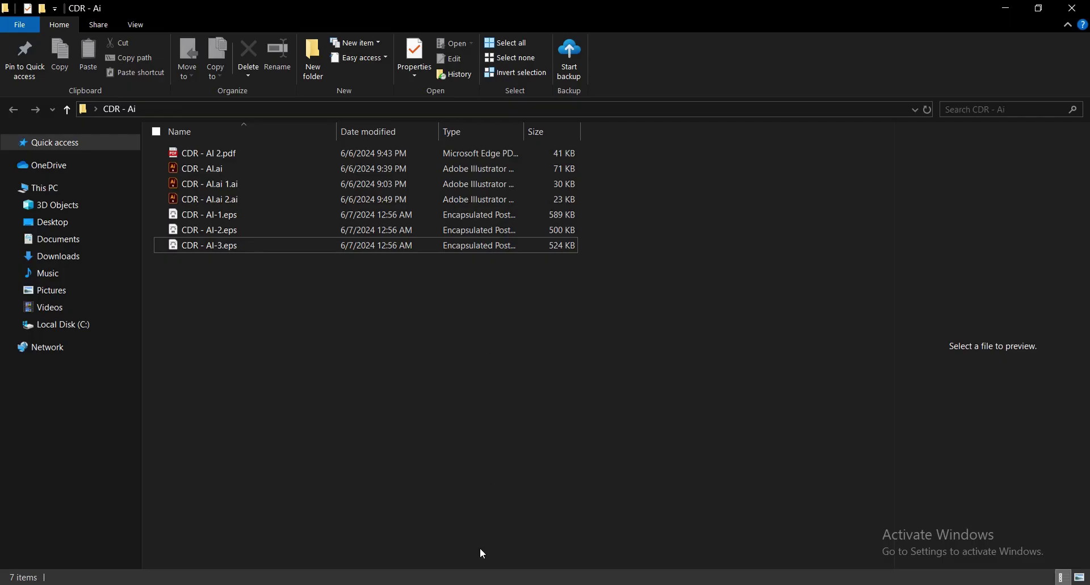
- Open CDR - AI-1.eps from the CDR - Ai folder with Adobe Illustrator 2020
{"action": "key", "text": "alt+Tab"}
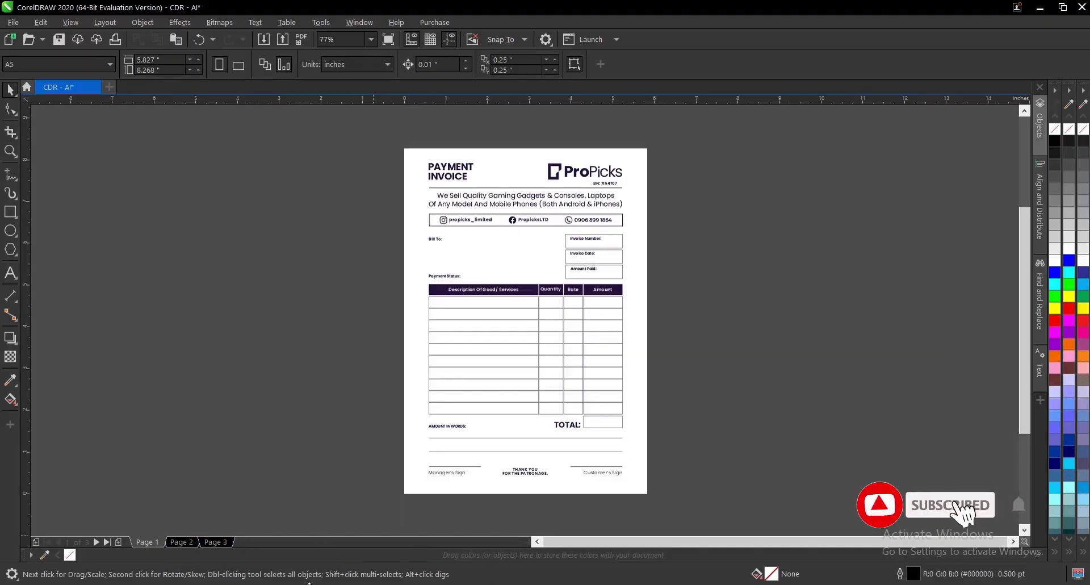
{"action": "mouse_move", "coordinate": [310, 583]}
{"action": "left_click", "coordinate": [365, 530]}
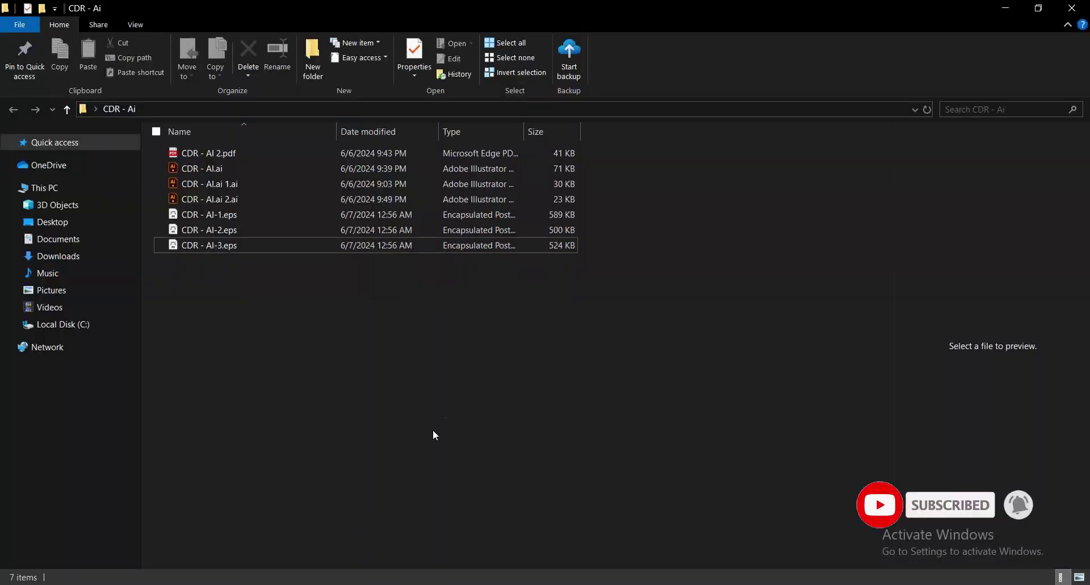
{"action": "left_click", "coordinate": [448, 214]}
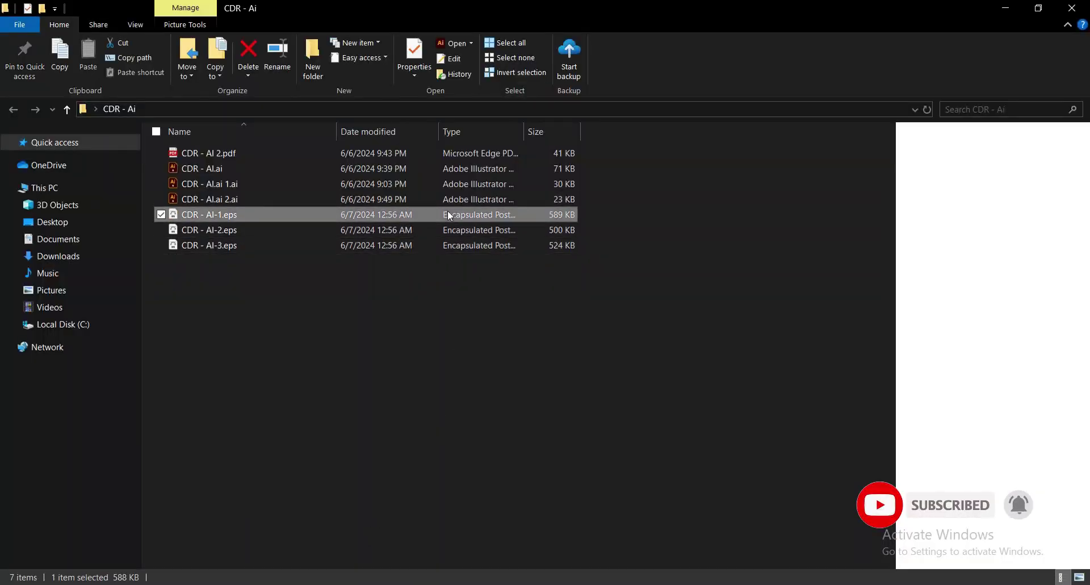
{"action": "right_click", "coordinate": [448, 213]}
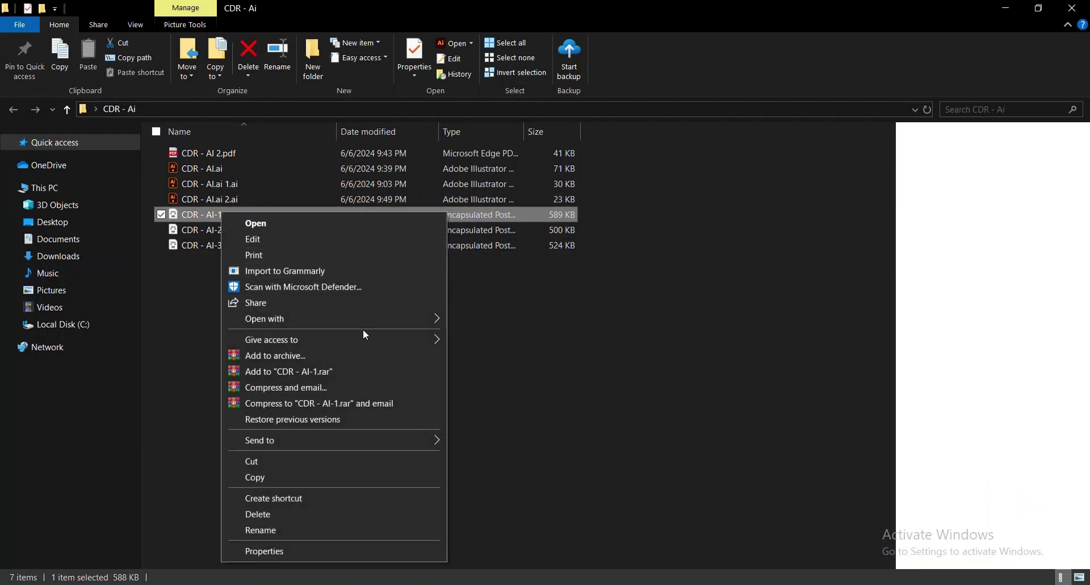
{"action": "mouse_move", "coordinate": [376, 322]}
{"action": "left_click", "coordinate": [501, 320]}
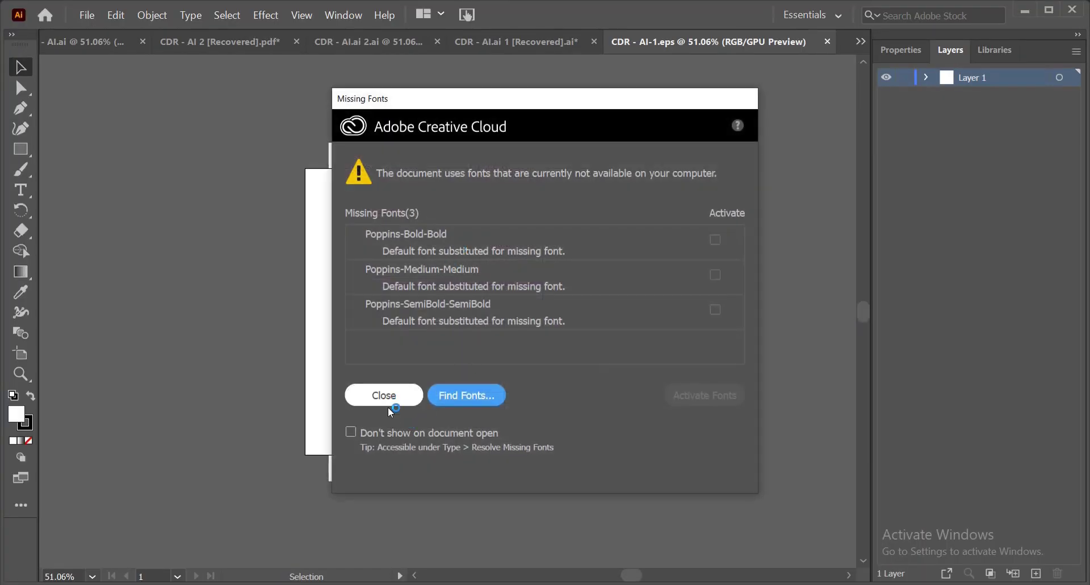
- Replace 'Manager’s' in the invoice's sign label with 'SUbscribe' so it reads SUbscribeSign
{"action": "left_click", "coordinate": [392, 396]}
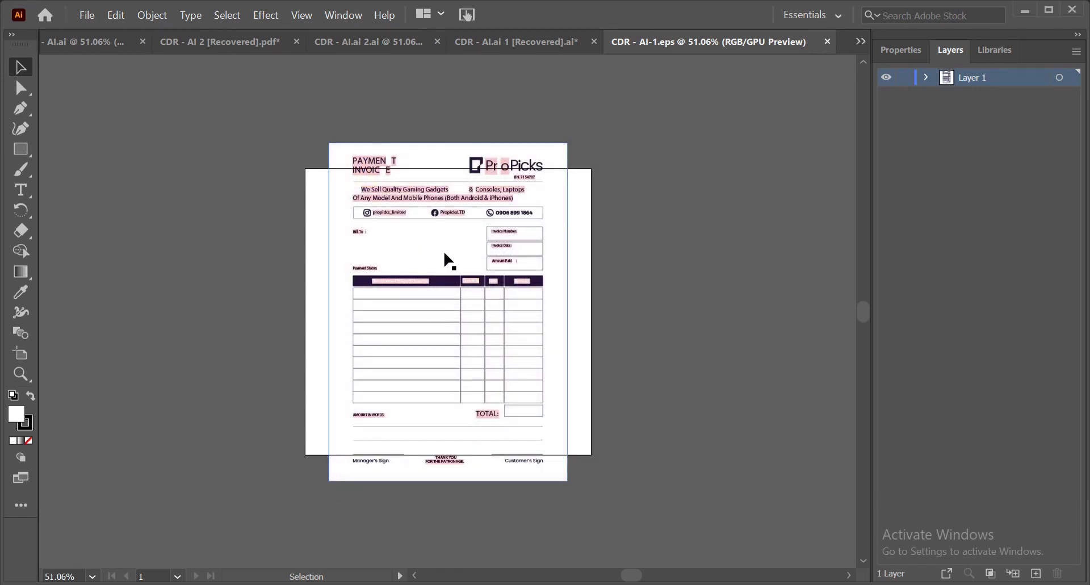
{"action": "scroll", "coordinate": [409, 175], "scroll_direction": "up", "scroll_amount": 3}
{"action": "scroll", "coordinate": [345, 163], "scroll_direction": "down", "scroll_amount": 3}
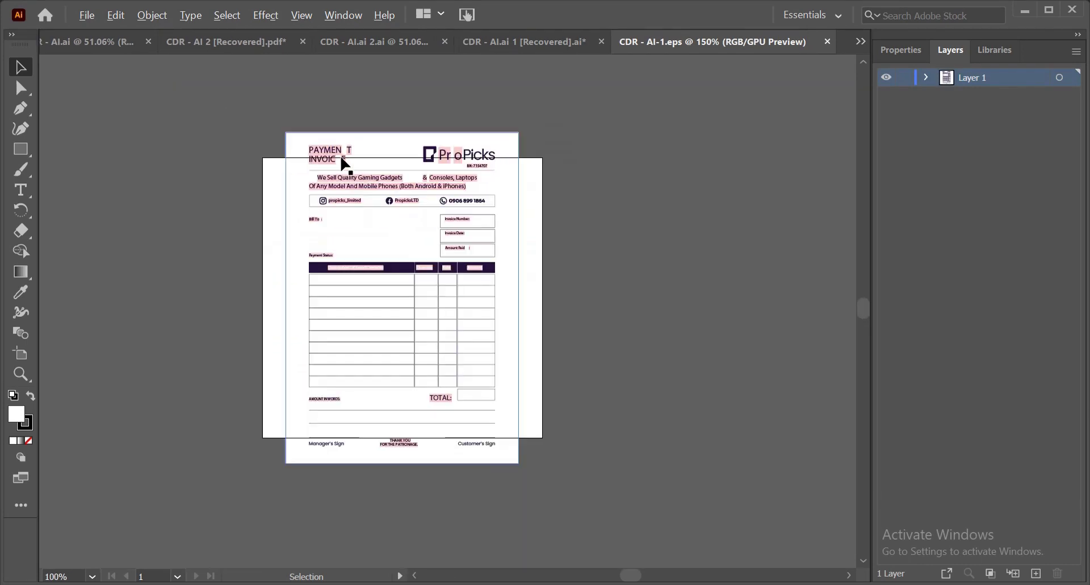
{"action": "scroll", "coordinate": [370, 495], "scroll_direction": "down", "scroll_amount": 3}
{"action": "scroll", "coordinate": [365, 448], "scroll_direction": "up", "scroll_amount": 3}
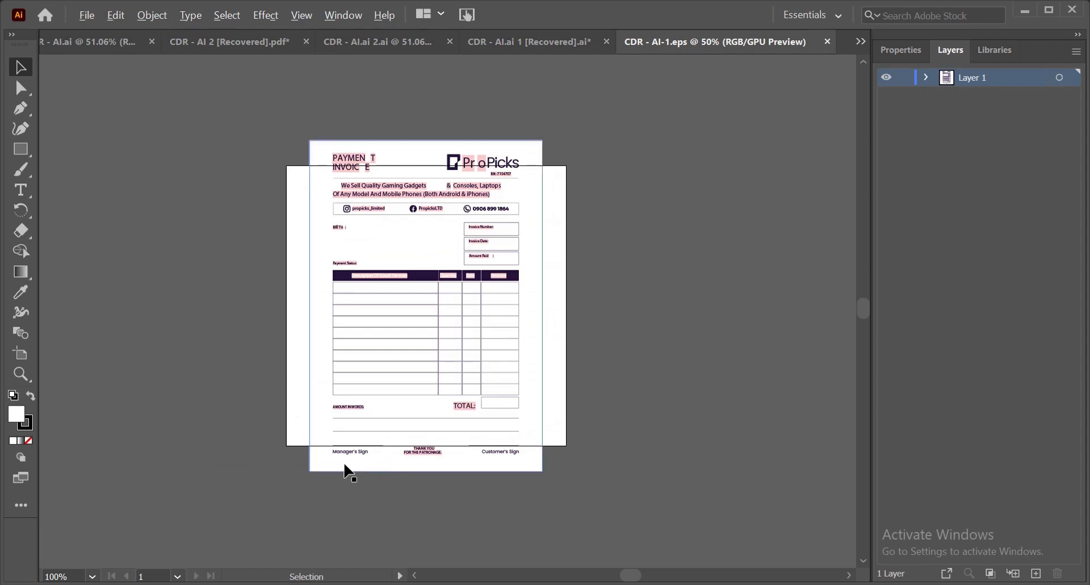
{"action": "scroll", "coordinate": [346, 464], "scroll_direction": "up", "scroll_amount": 4}
{"action": "double_click", "coordinate": [362, 423]}
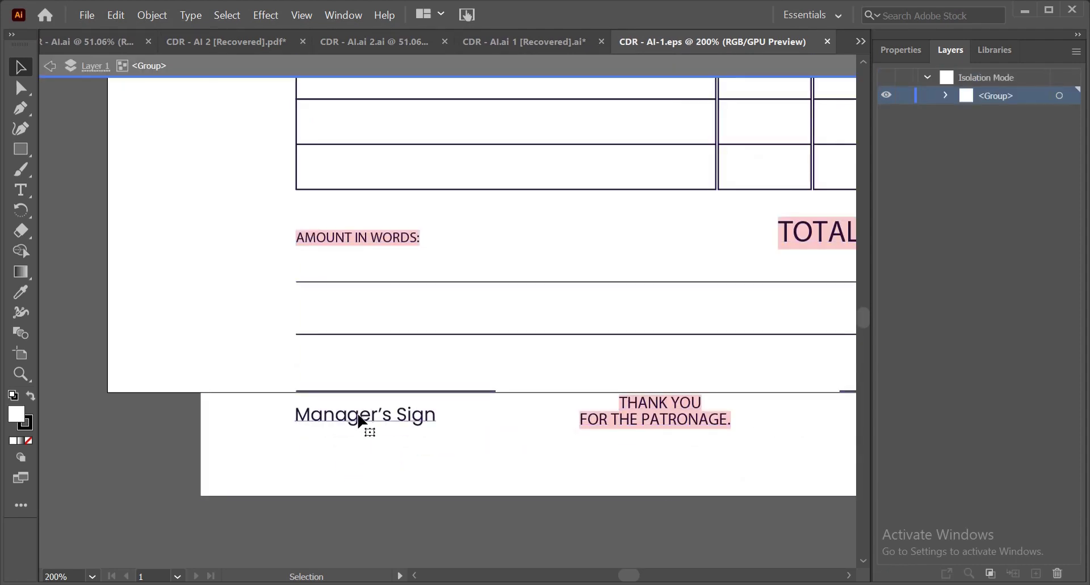
{"action": "double_click", "coordinate": [357, 423]}
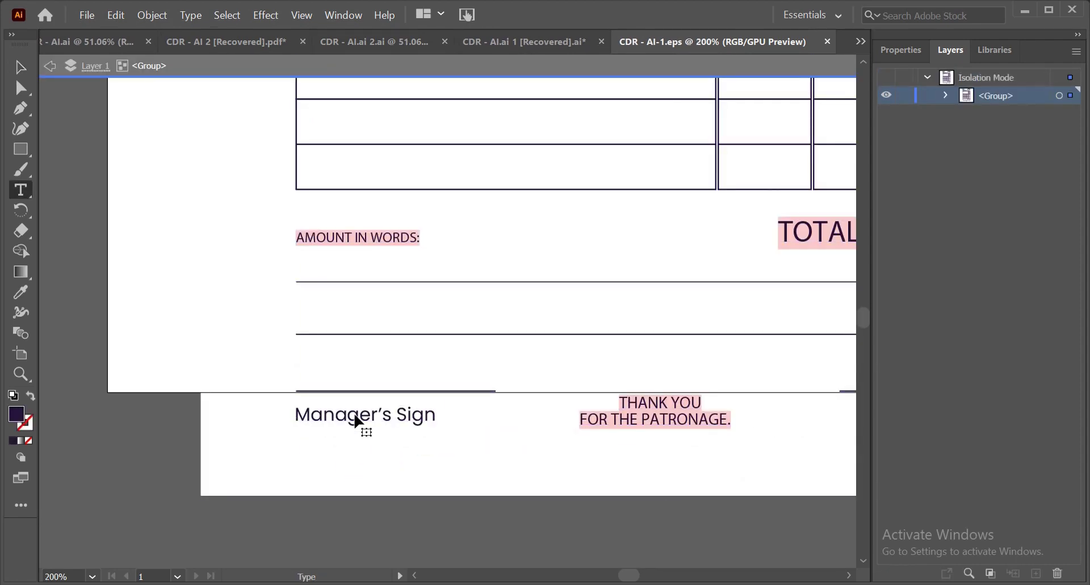
{"action": "double_click", "coordinate": [341, 408]}
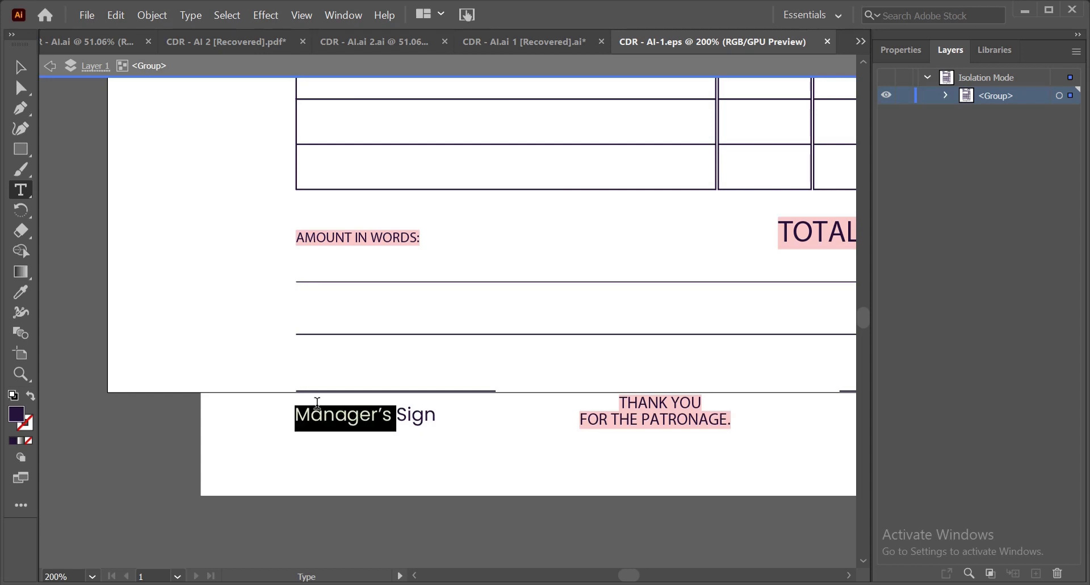
{"action": "type", "text": "SUbscri"}
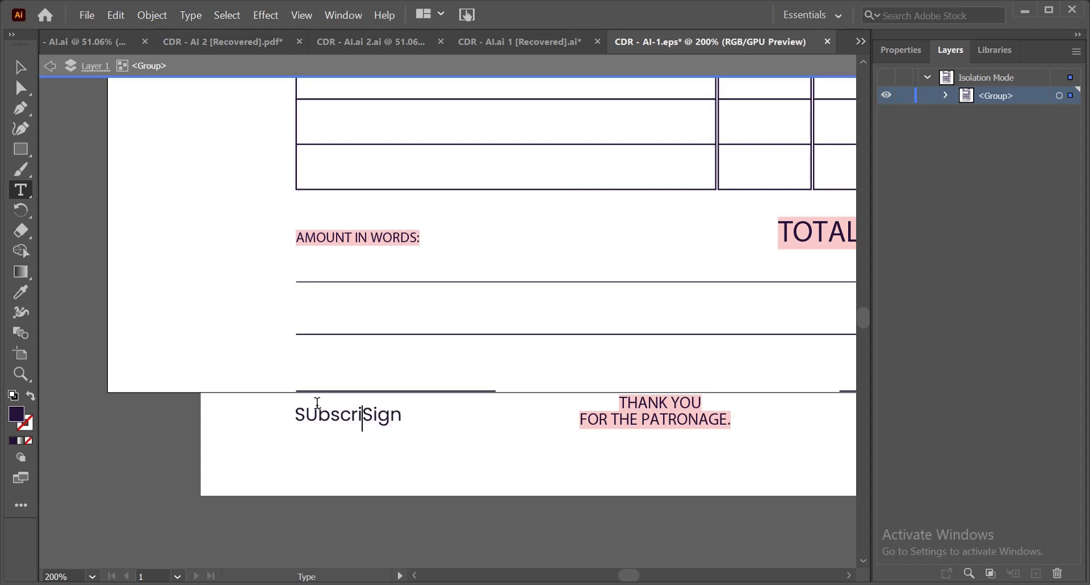
{"action": "type", "text": "be"}
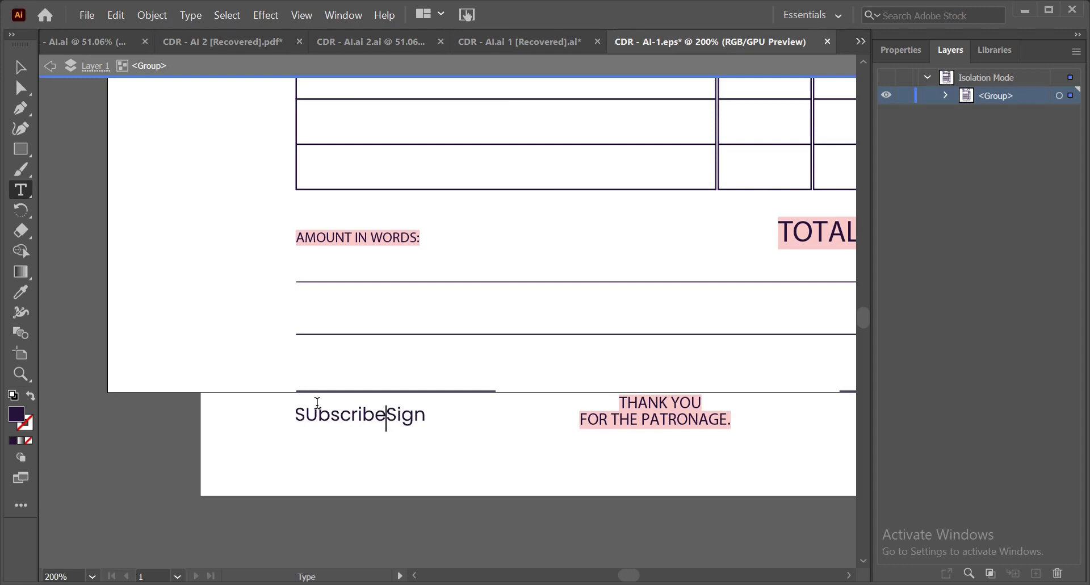
{"action": "left_click", "coordinate": [21, 67]}
{"action": "left_click", "coordinate": [528, 517]}
{"action": "scroll", "coordinate": [528, 517], "scroll_direction": "down", "scroll_amount": 1}
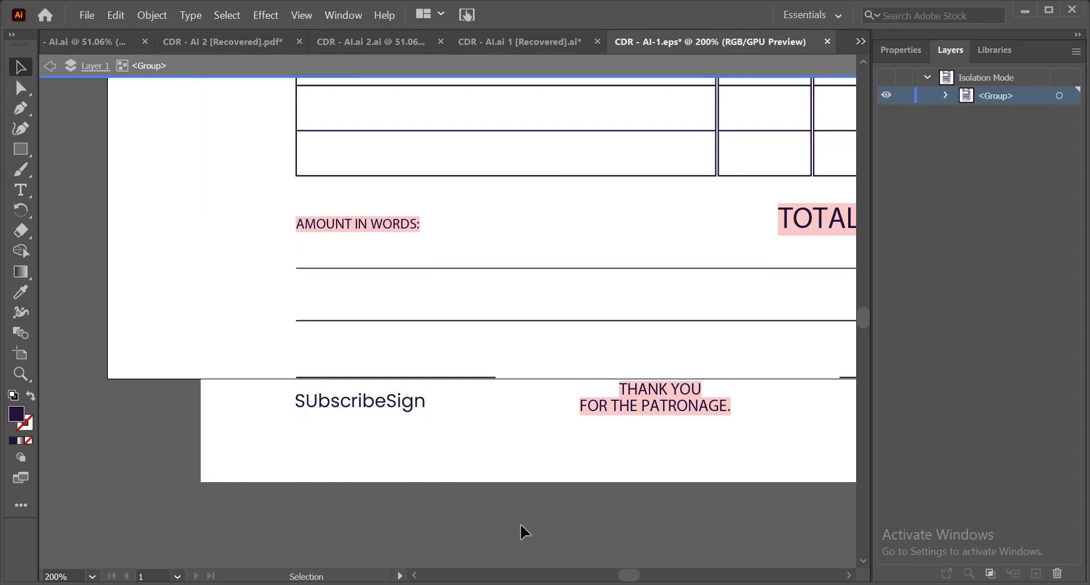
{"action": "scroll", "coordinate": [521, 523], "scroll_direction": "down", "scroll_amount": 1, "text": "alt"}
- Open CDR - AI-2.eps from the CDR - Ai folder with Adobe Illustrator 2020
{"action": "left_click", "coordinate": [1025, 10]}
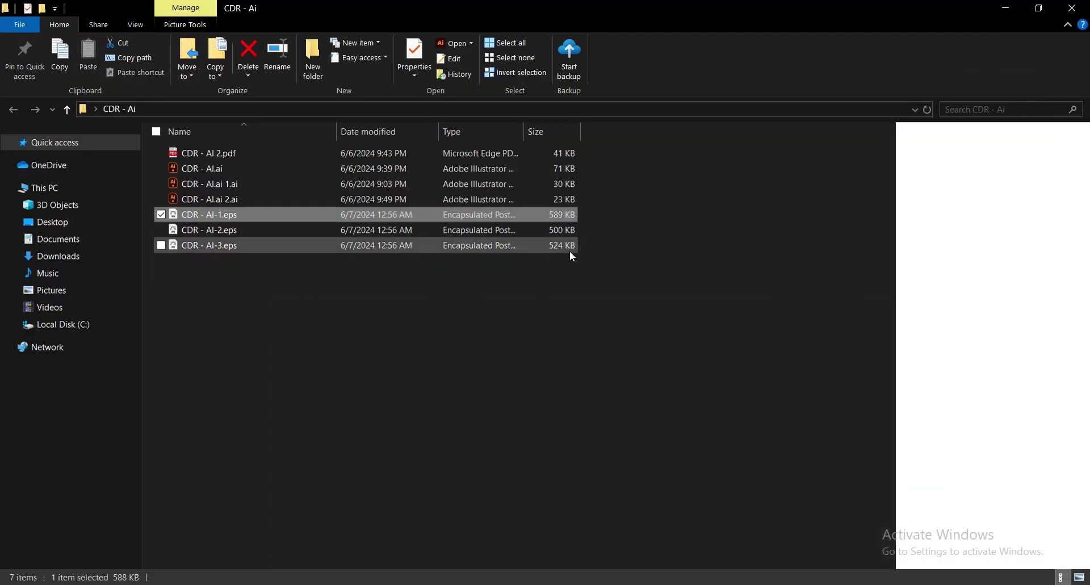
{"action": "left_click", "coordinate": [388, 232]}
{"action": "right_click", "coordinate": [389, 232]}
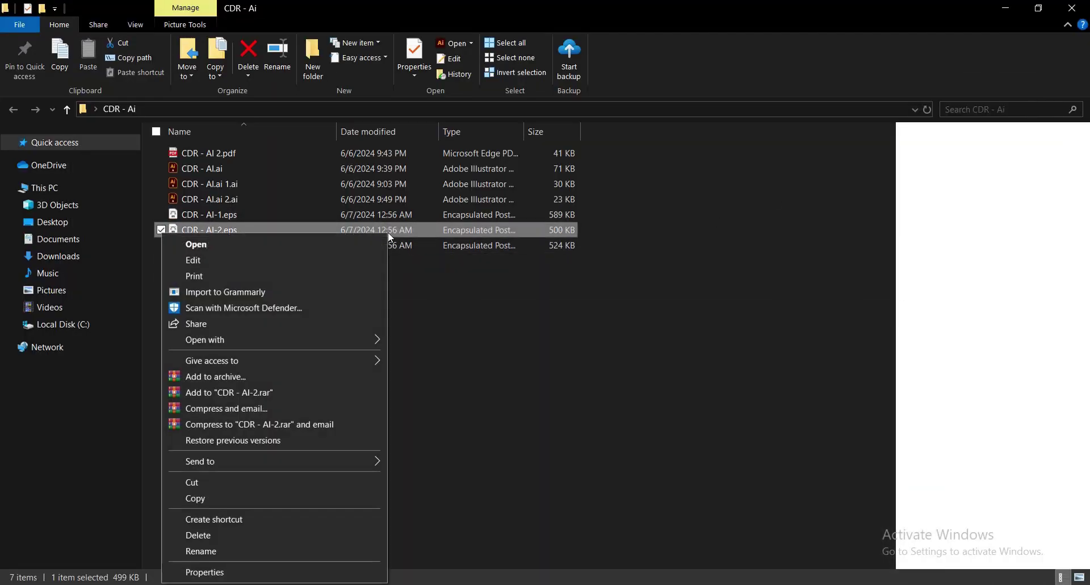
{"action": "mouse_move", "coordinate": [305, 340]}
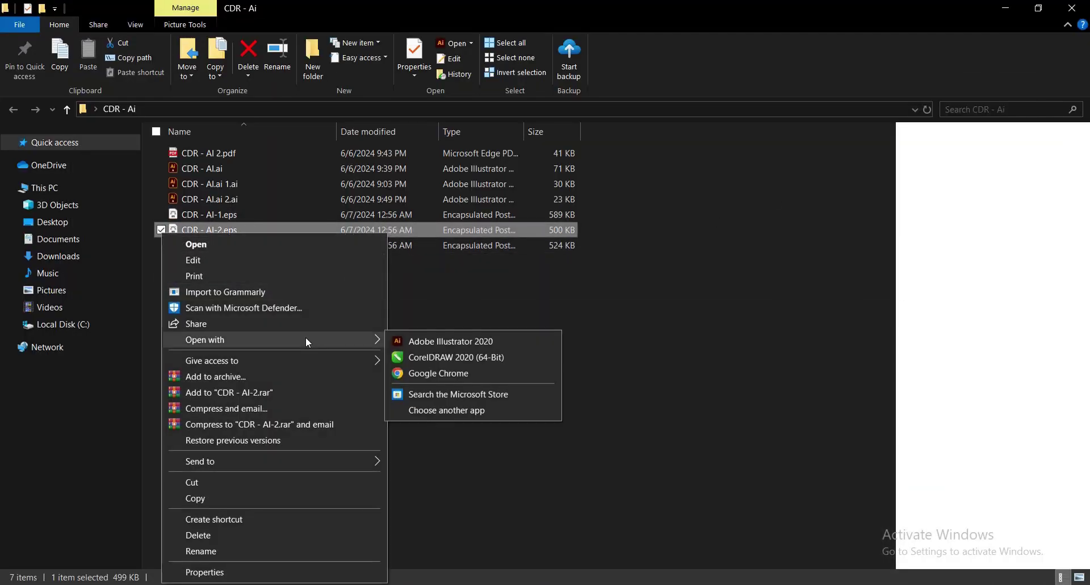
{"action": "left_click", "coordinate": [469, 340]}
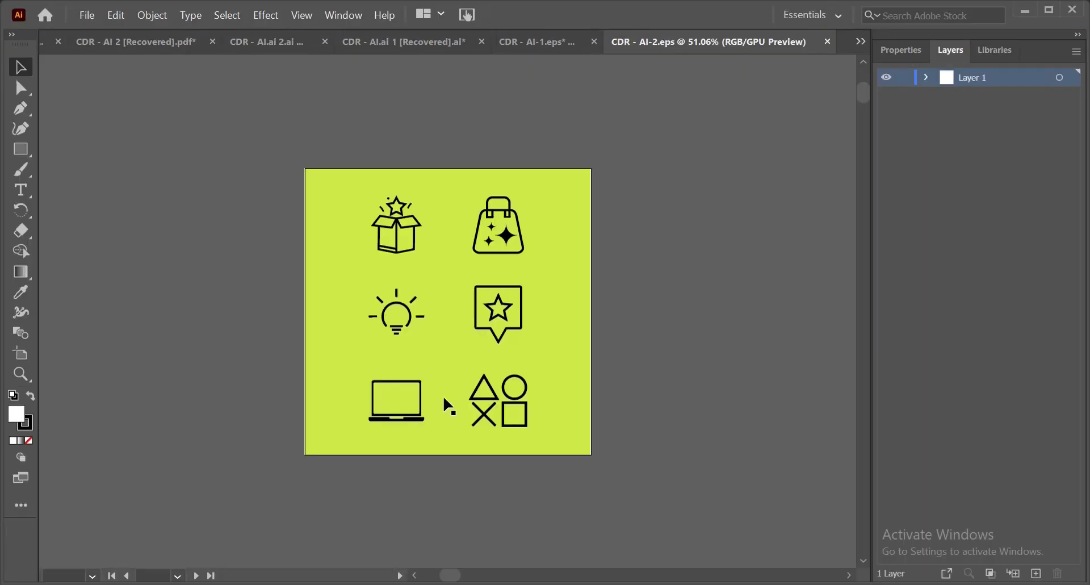
- Test-move the icon artwork with undo and expand Layer 1 and its <Group> in Layers
{"action": "key", "text": "ctrl+equal"}
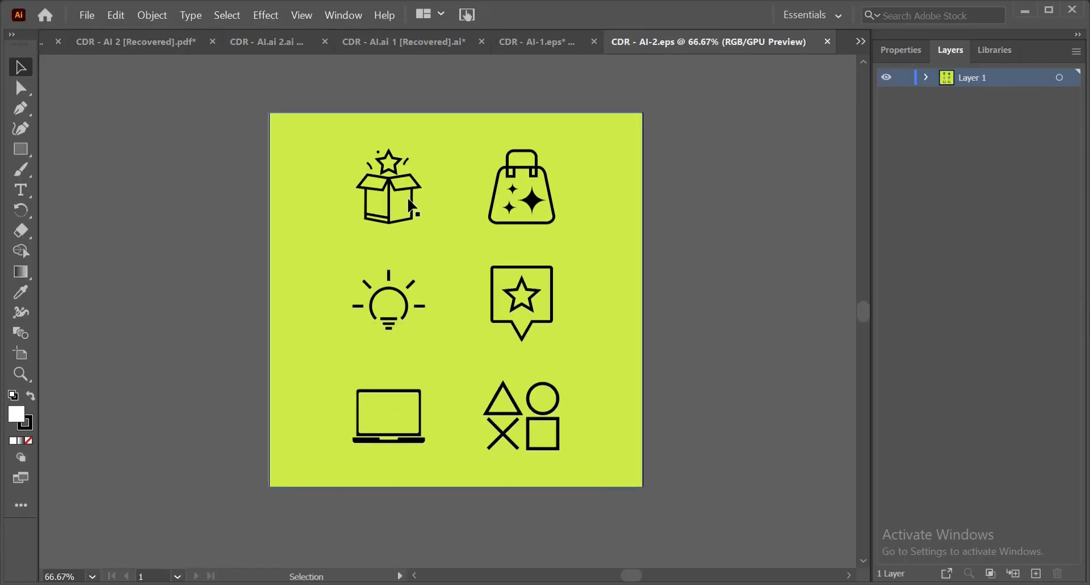
{"action": "left_click_drag", "start_coordinate": [413, 195], "coordinate": [427, 205]}
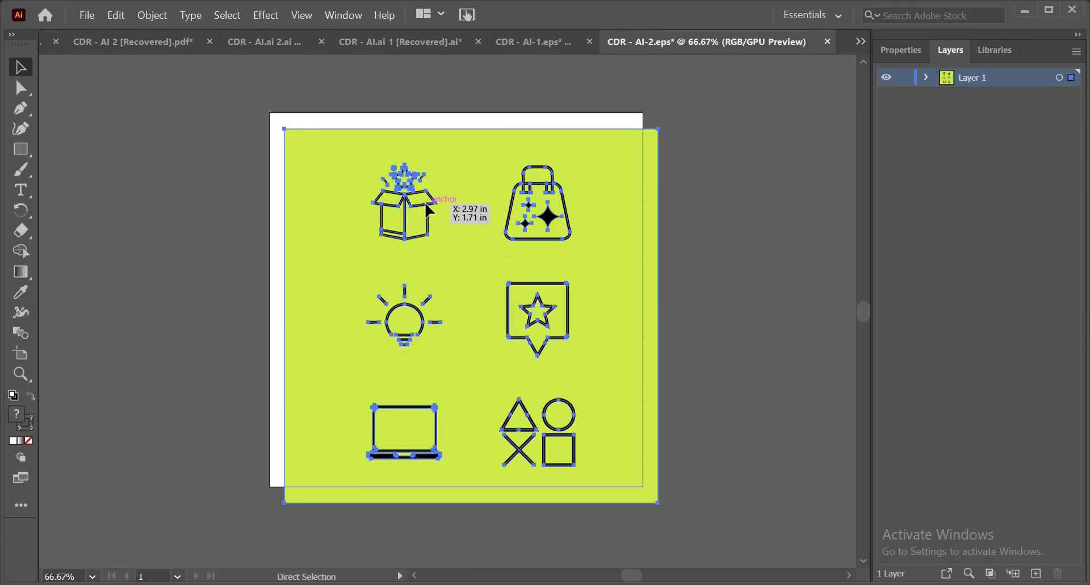
{"action": "key", "text": "ctrl+z"}
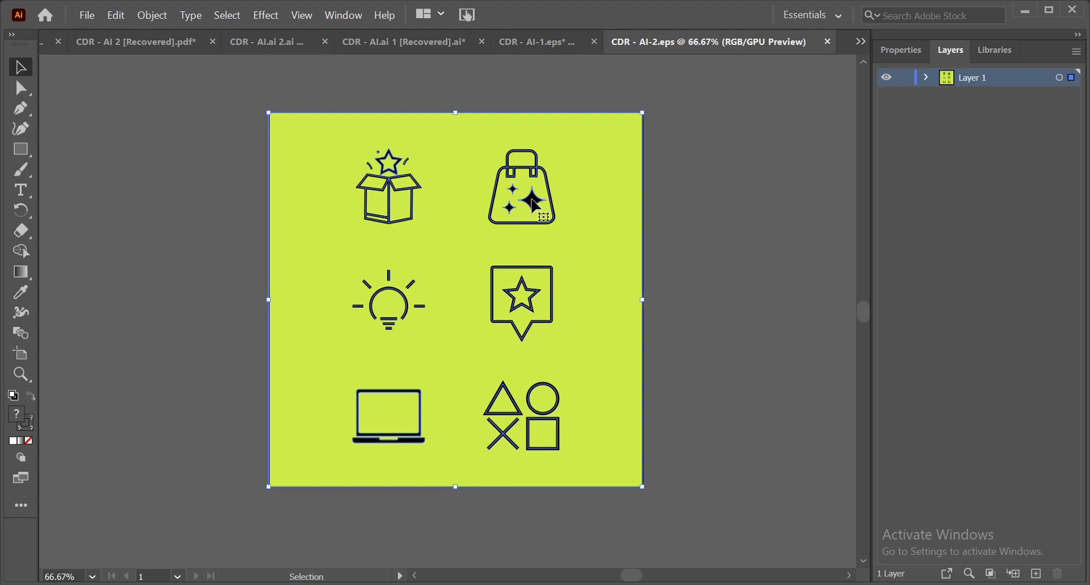
{"action": "left_click", "coordinate": [926, 78]}
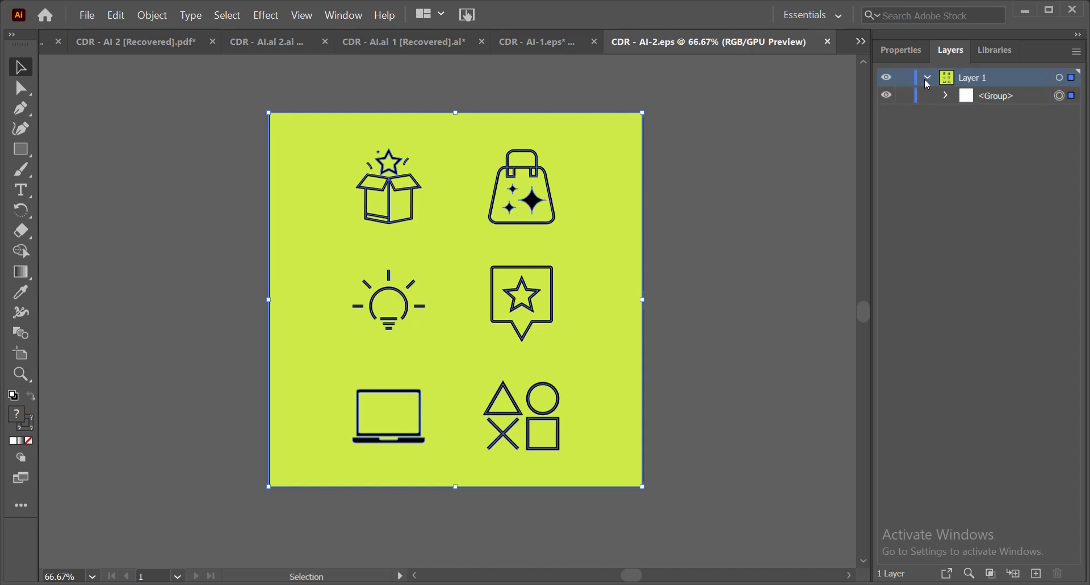
{"action": "left_click", "coordinate": [946, 96]}
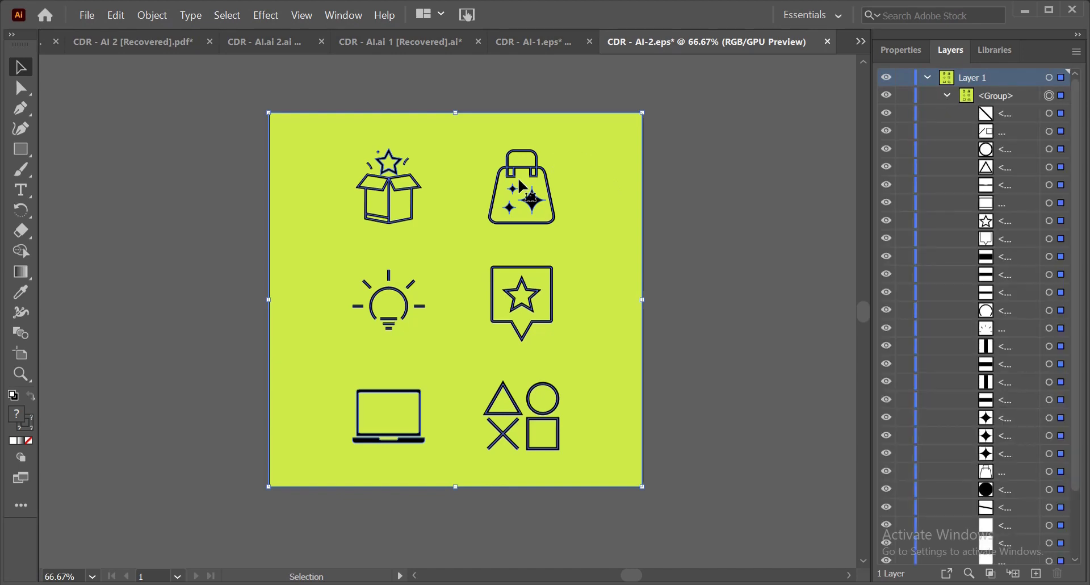
{"action": "left_click_drag", "start_coordinate": [536, 183], "coordinate": [536, 197]}
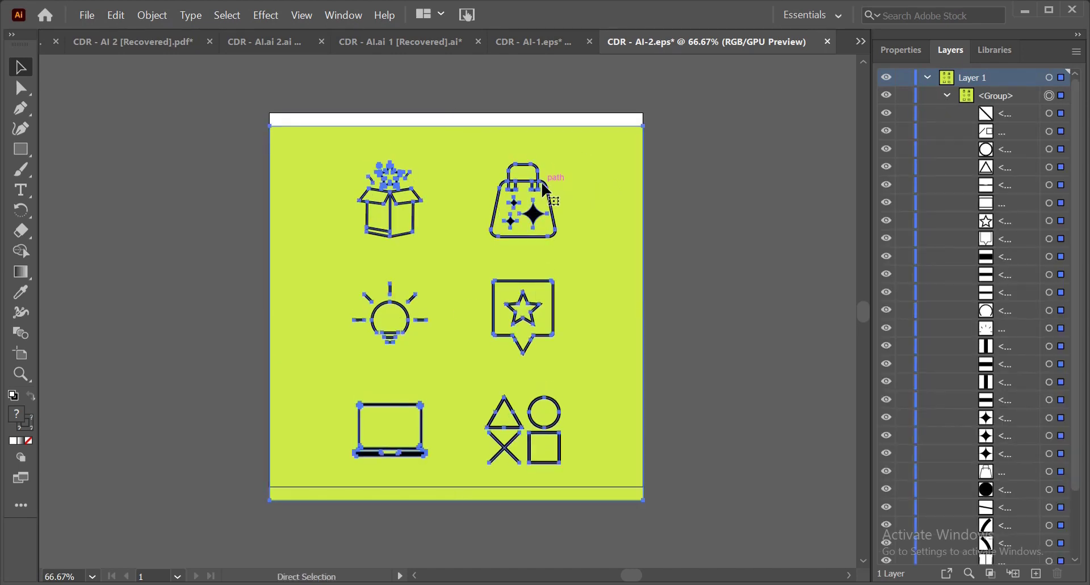
{"action": "key", "text": "ctrl+z"}
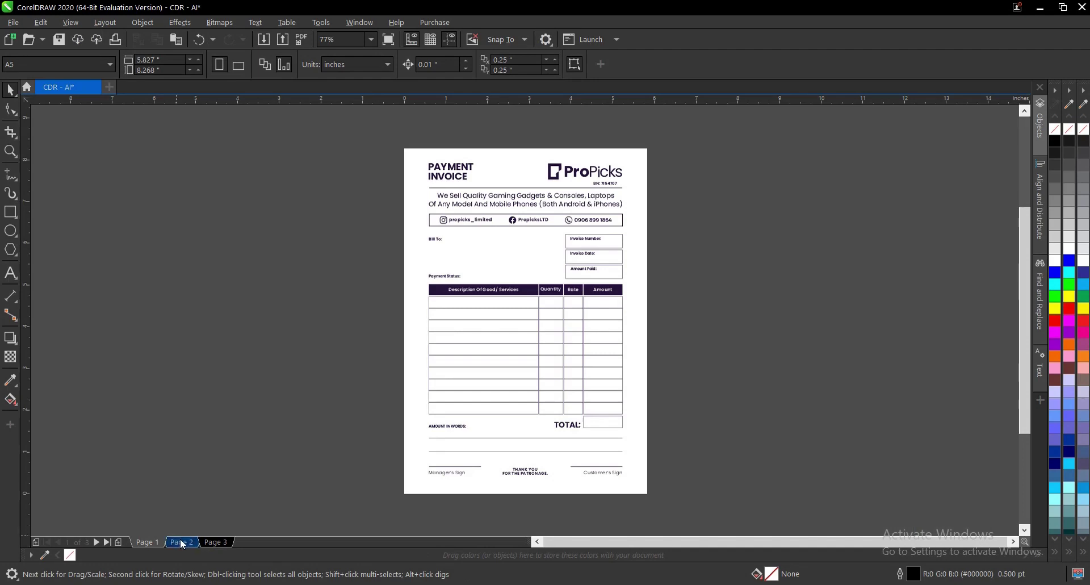
- Show the icon sheet on CorelDRAW's Page 2
{"action": "left_click", "coordinate": [180, 540]}
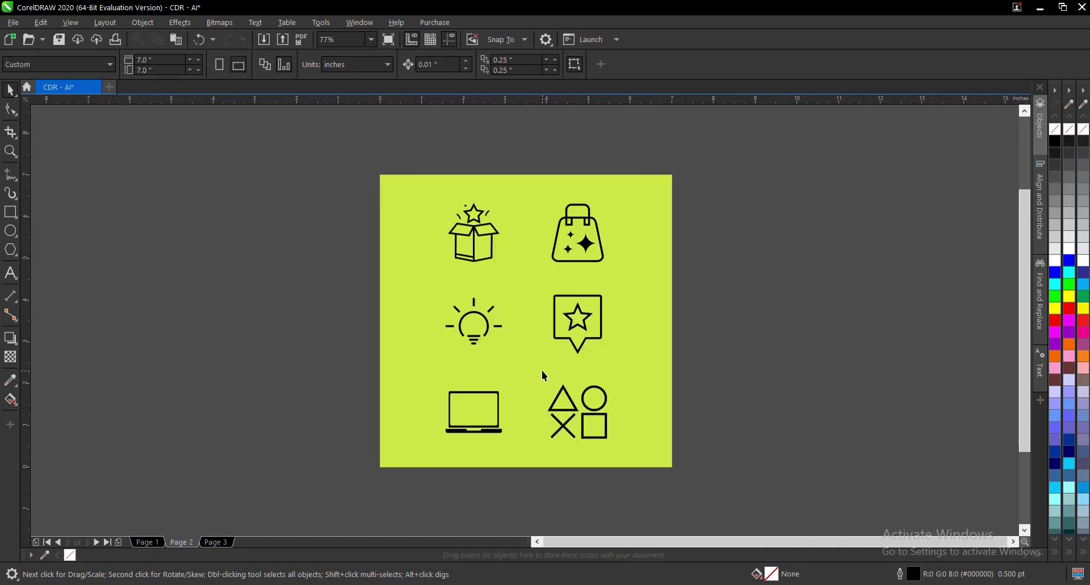
{"action": "scroll", "coordinate": [546, 373], "scroll_direction": "up", "scroll_amount": 2}
{"action": "scroll", "coordinate": [547, 383], "scroll_direction": "down", "scroll_amount": 3}
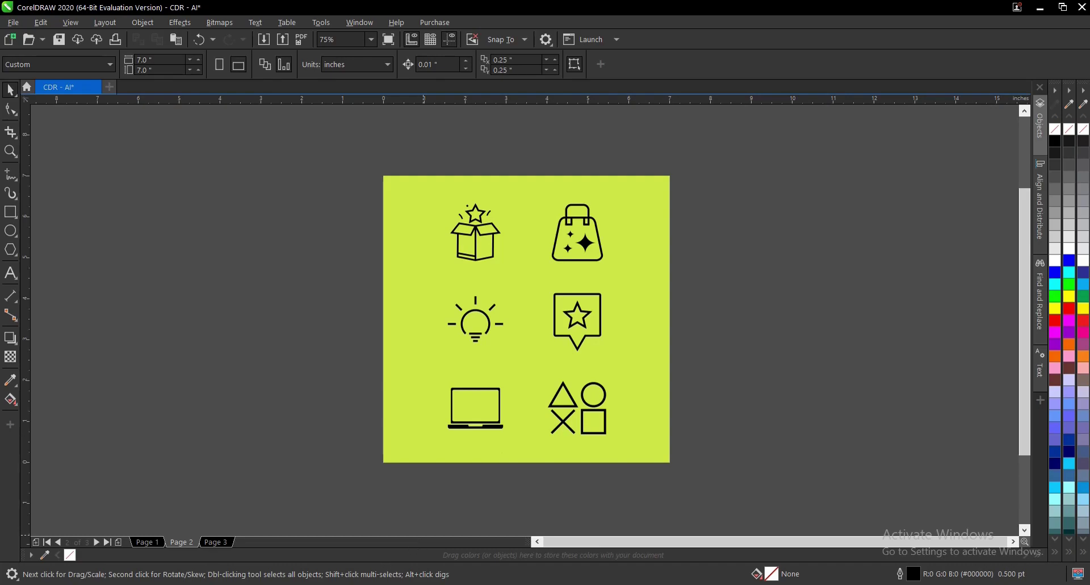
- Open CDR - AI-3.eps from the CDR - Ai folder with Adobe Illustrator 2020
{"action": "key", "text": "alt+Tab"}
{"action": "left_click", "coordinate": [406, 245]}
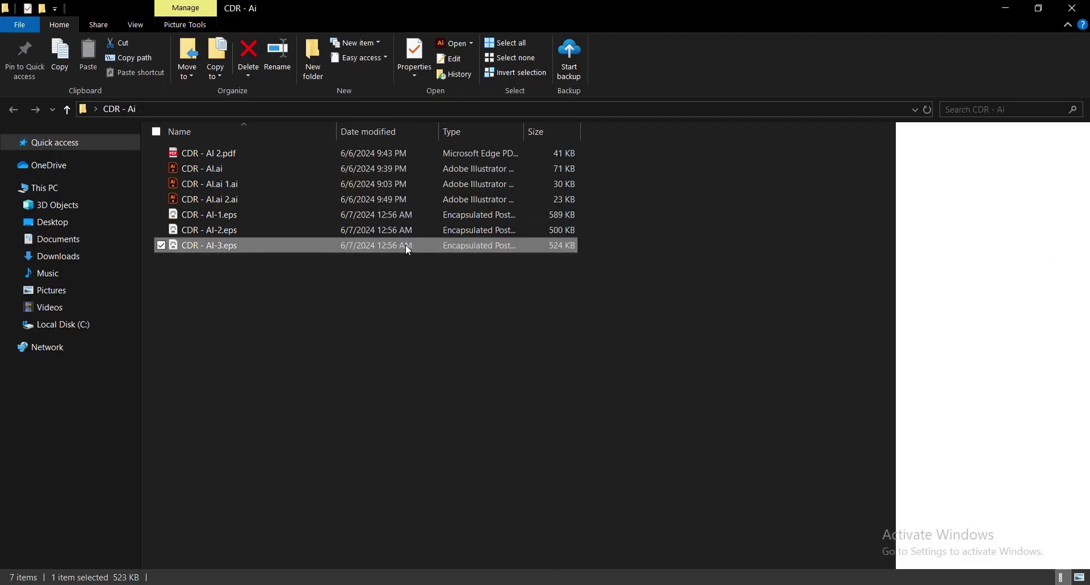
{"action": "right_click", "coordinate": [408, 250]}
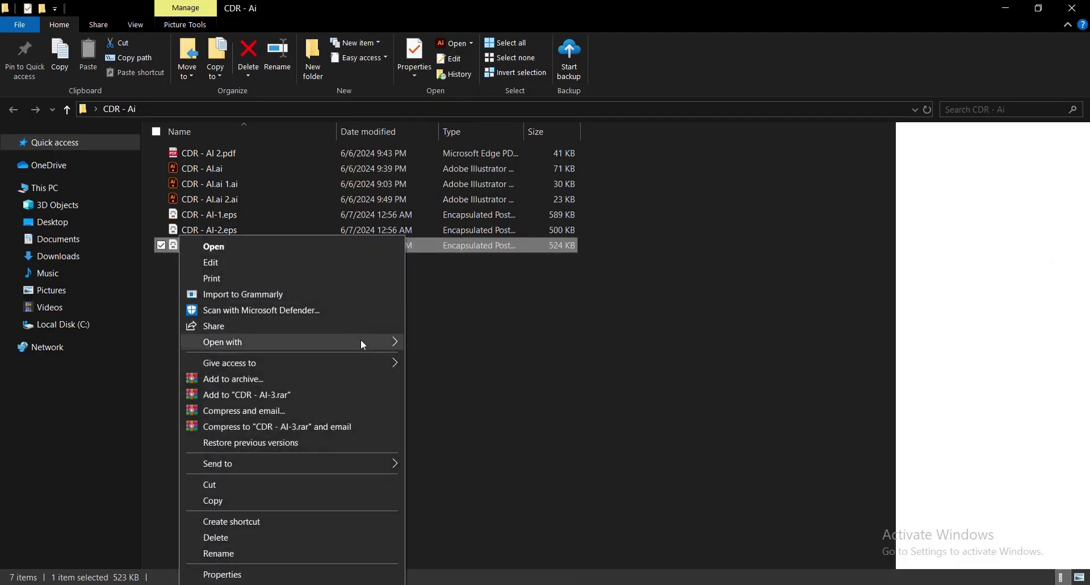
{"action": "mouse_move", "coordinate": [360, 341]}
{"action": "left_click", "coordinate": [498, 344]}
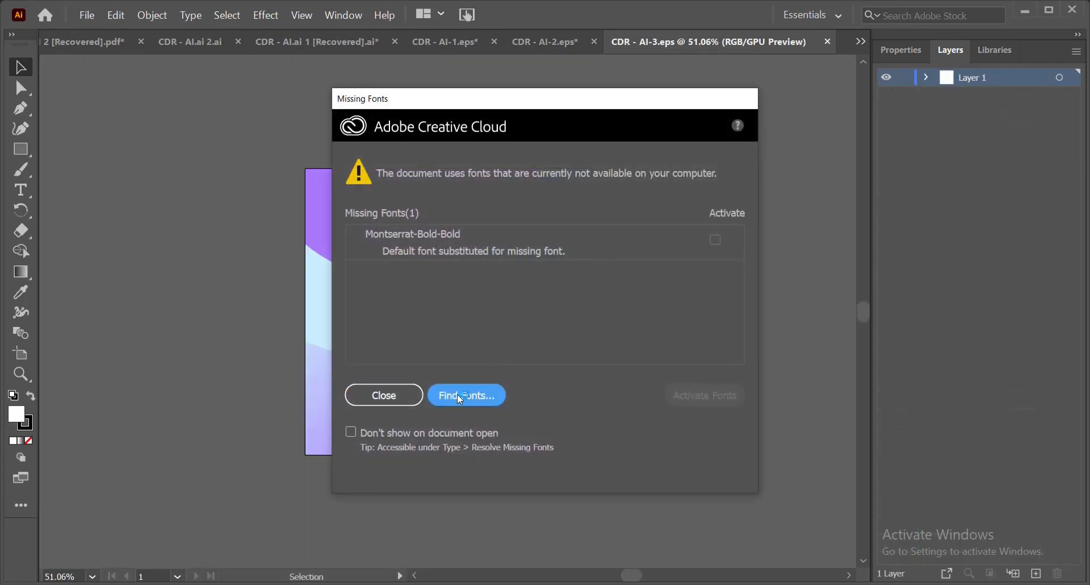
- Dismiss the Missing Fonts warning and zoom over the purple colour palette in CDR - AI-3.eps
{"action": "left_click", "coordinate": [393, 396]}
{"action": "scroll", "coordinate": [458, 408], "scroll_direction": "up", "scroll_amount": 1}
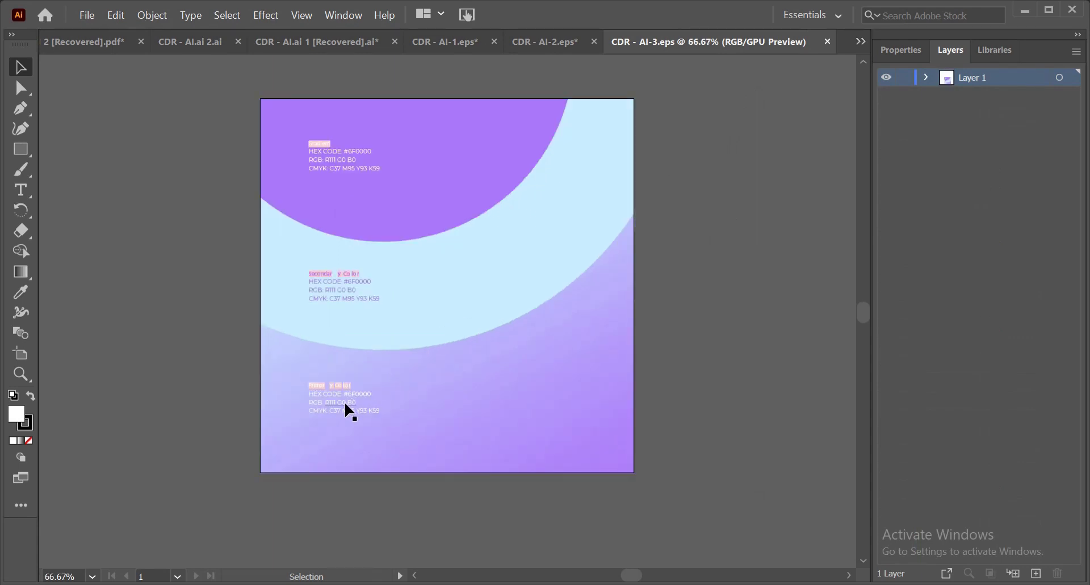
{"action": "scroll", "coordinate": [349, 410], "scroll_direction": "up", "scroll_amount": 1}
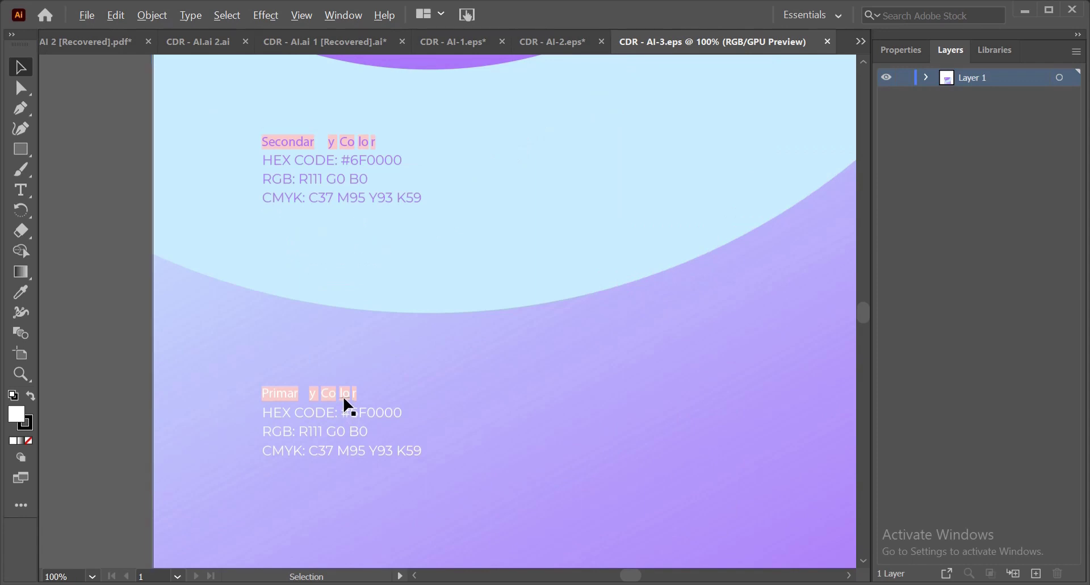
{"action": "scroll", "coordinate": [349, 408], "scroll_direction": "down", "scroll_amount": 2}
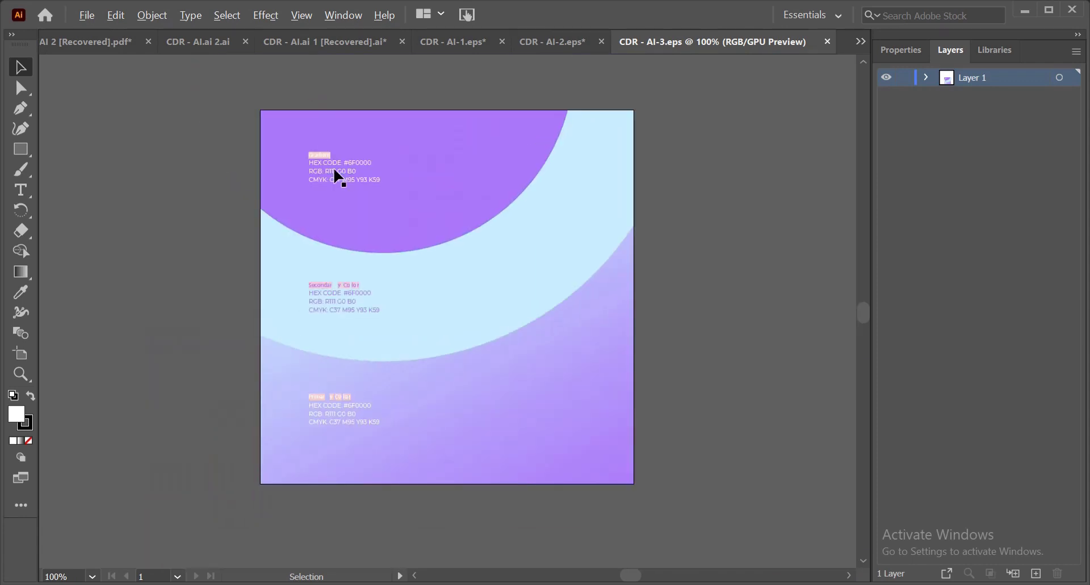
{"action": "scroll", "coordinate": [397, 250], "scroll_direction": "down", "scroll_amount": 1}
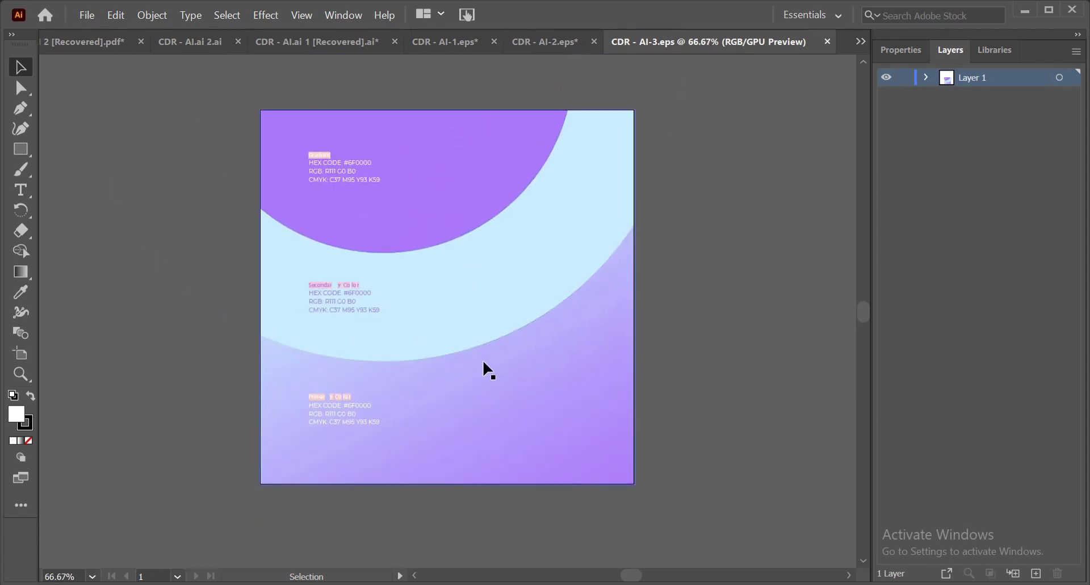
{"action": "mouse_move", "coordinate": [477, 568]}
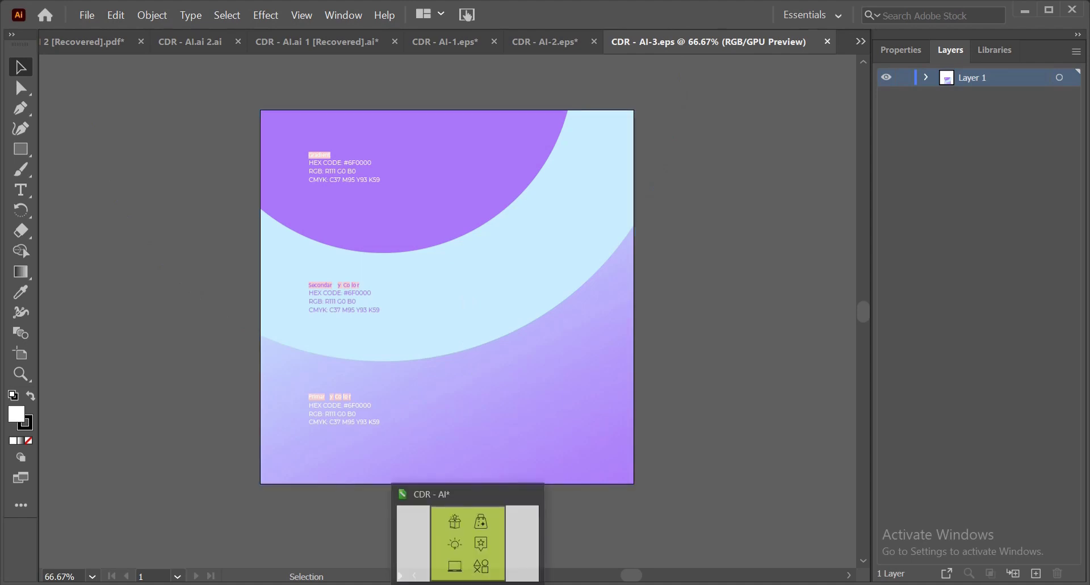